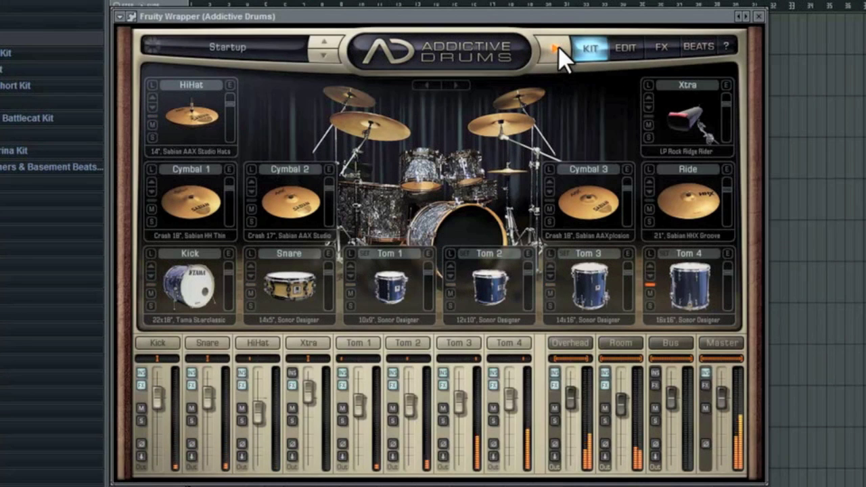
Stop the Startup kit's demo playback and bring up the kit preset list.
{"action": "left_click", "coordinate": [558, 48]}
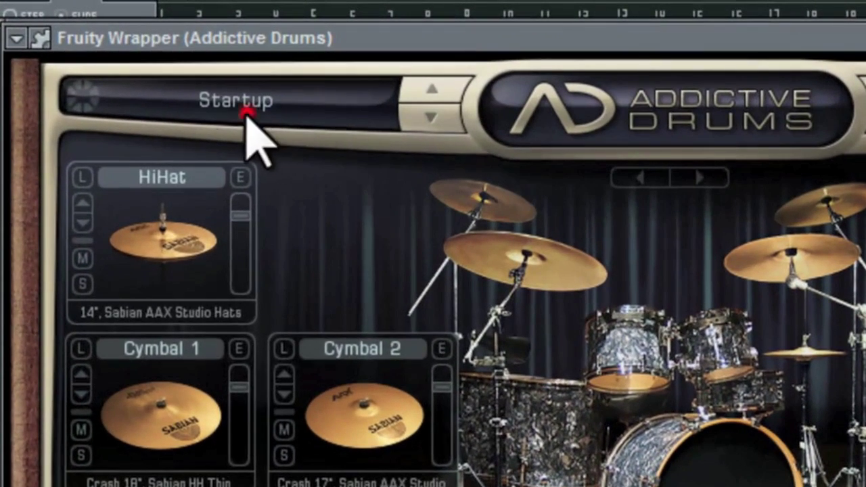
{"action": "left_click", "coordinate": [245, 113]}
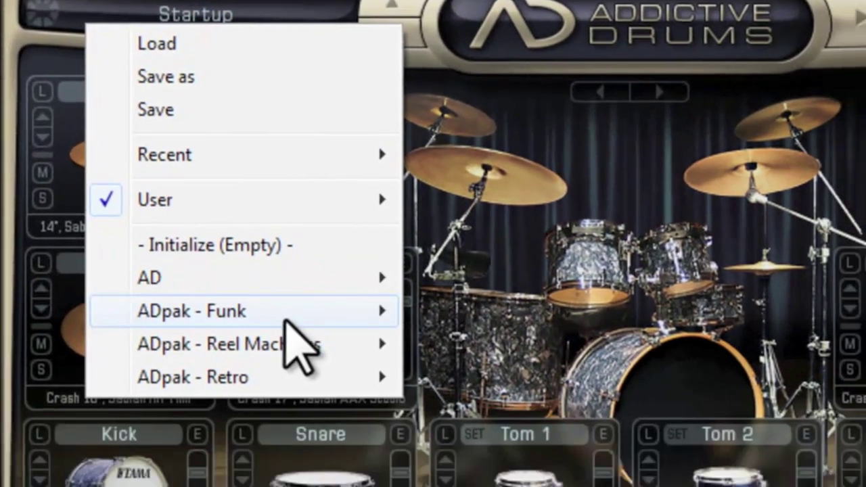
Load ADpak - Funk > Effected > BusFunk Kit and start it playing.
{"action": "mouse_move", "coordinate": [359, 419]}
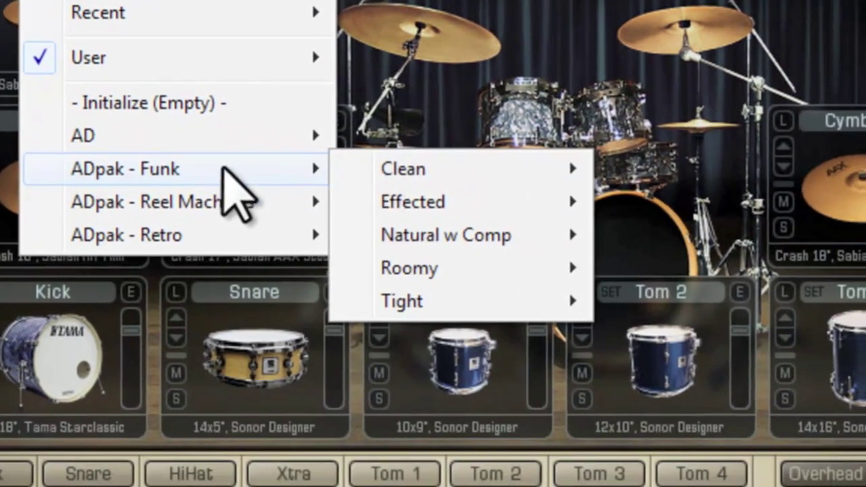
{"action": "mouse_move", "coordinate": [466, 201]}
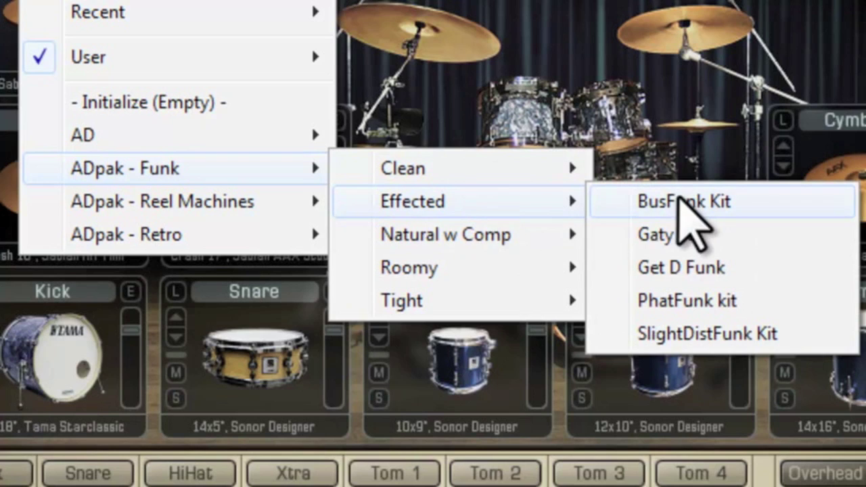
{"action": "left_click", "coordinate": [680, 200]}
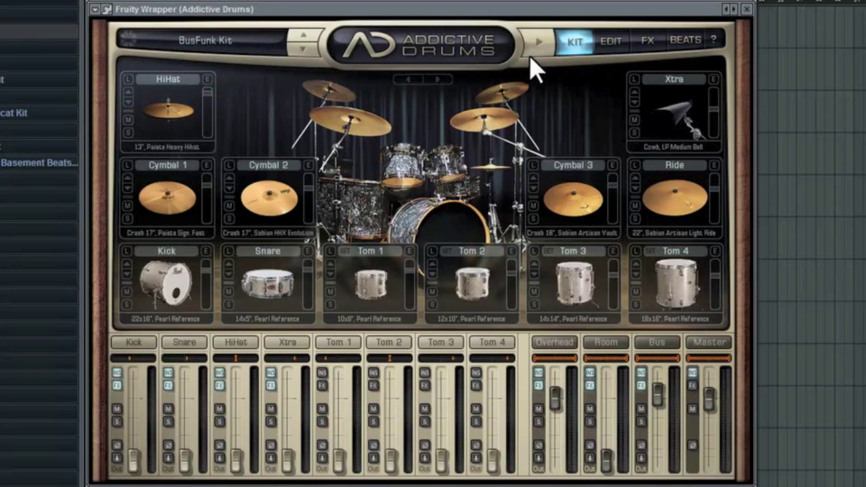
{"action": "left_click", "coordinate": [541, 43]}
Step through Gaty 80, Get D Funk and PhatFunk to SlightDistFunk Kit, reopening the preset list.
{"action": "left_click", "coordinate": [305, 50]}
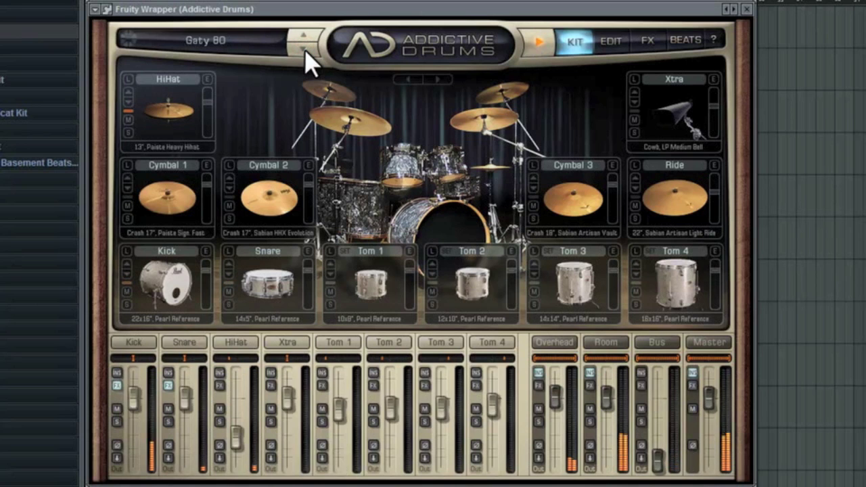
{"action": "left_click", "coordinate": [304, 51]}
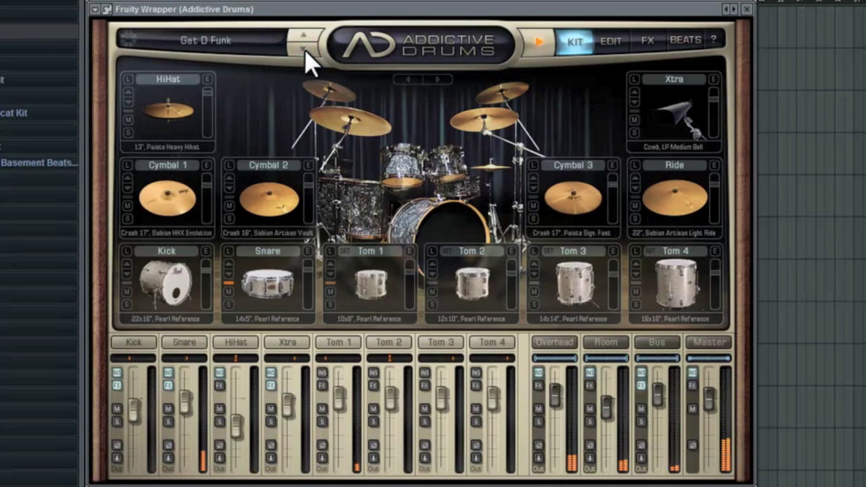
{"action": "left_click", "coordinate": [305, 50]}
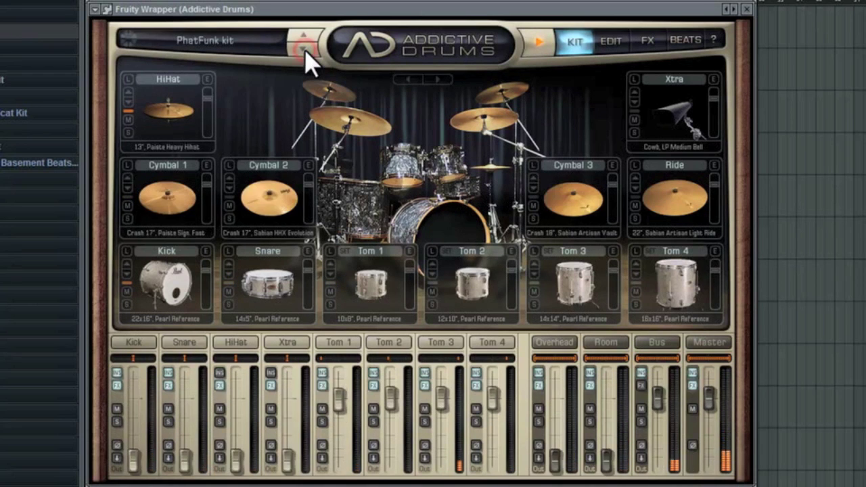
{"action": "left_click", "coordinate": [305, 51]}
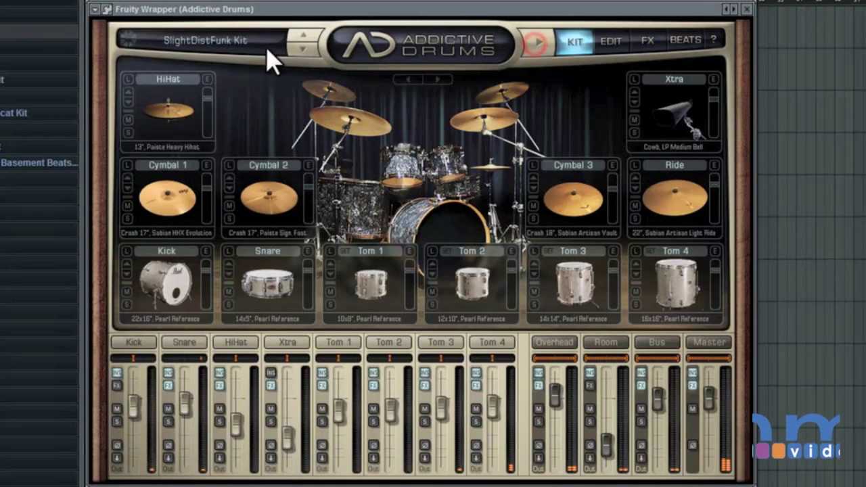
{"action": "left_click", "coordinate": [245, 41]}
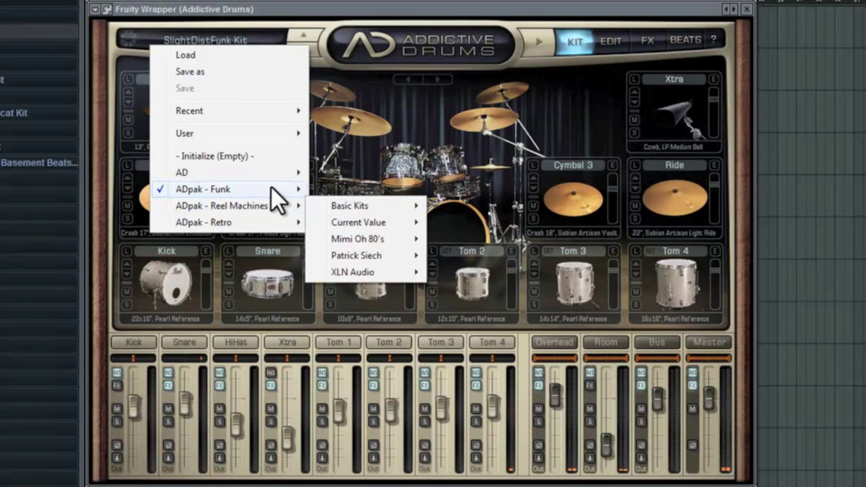
Load the ADpak - Retro > Modern > Big Sizes kit and play it.
{"action": "mouse_move", "coordinate": [270, 225]}
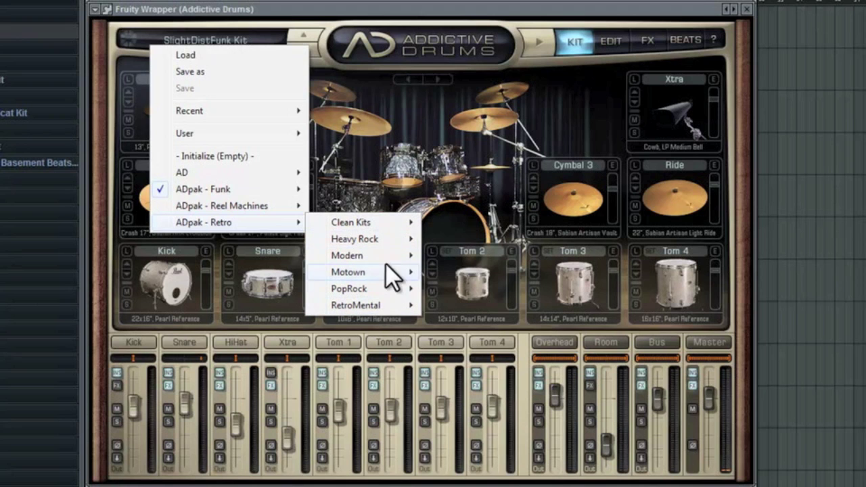
{"action": "mouse_move", "coordinate": [373, 256]}
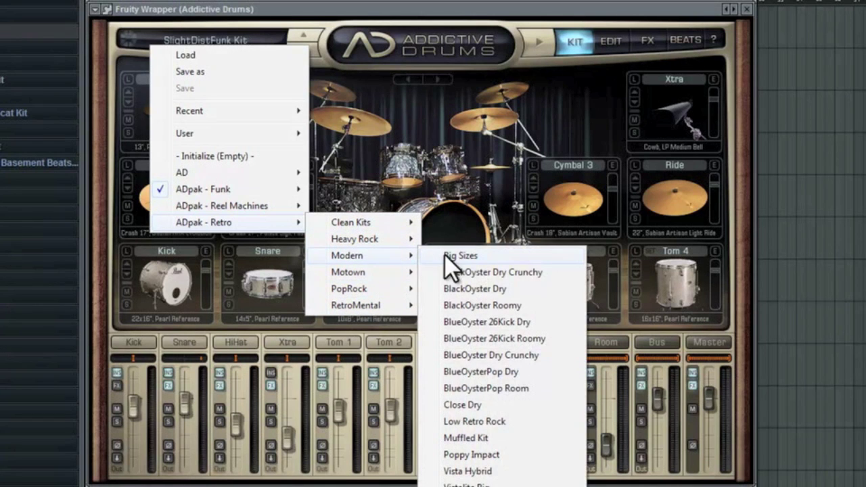
{"action": "left_click", "coordinate": [478, 254]}
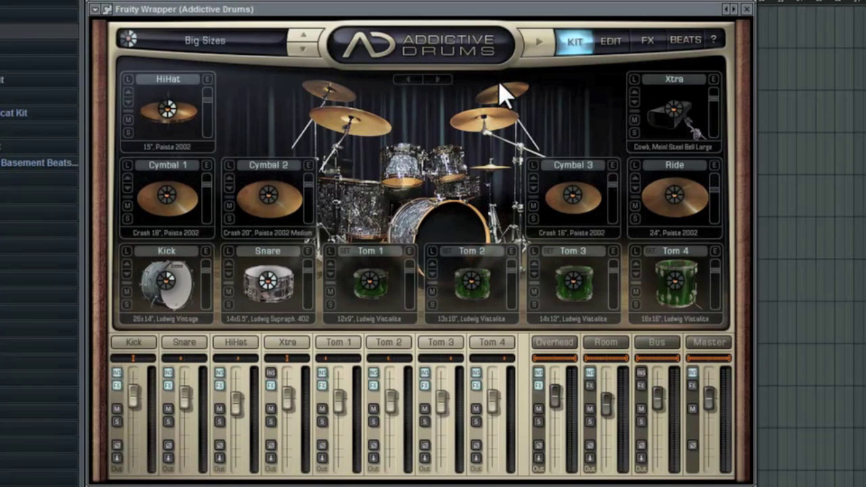
{"action": "left_click", "coordinate": [541, 42]}
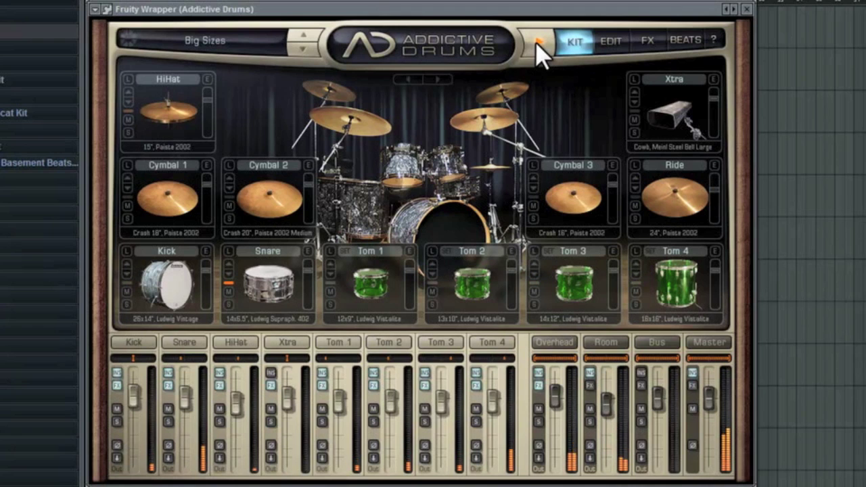
Step through BlackOyster Dry Crunchy and Dry to BlackOyster Roomy, stopping playback along the way.
{"action": "left_click", "coordinate": [303, 36]}
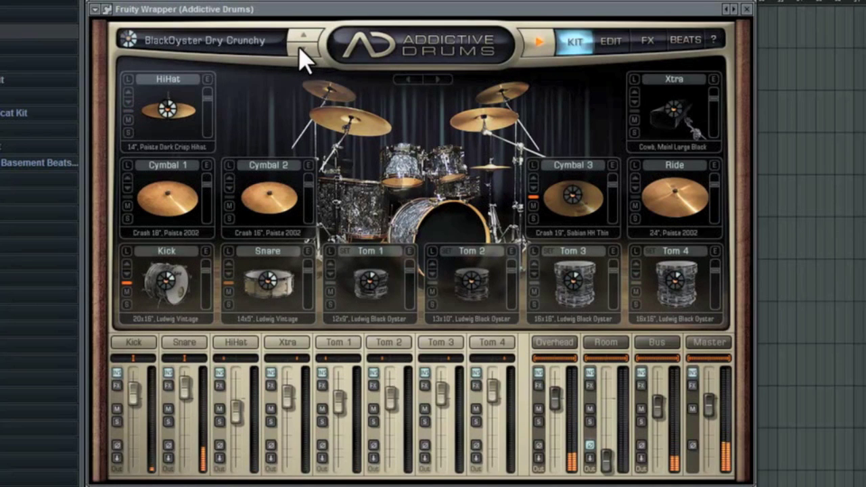
{"action": "left_click", "coordinate": [541, 48]}
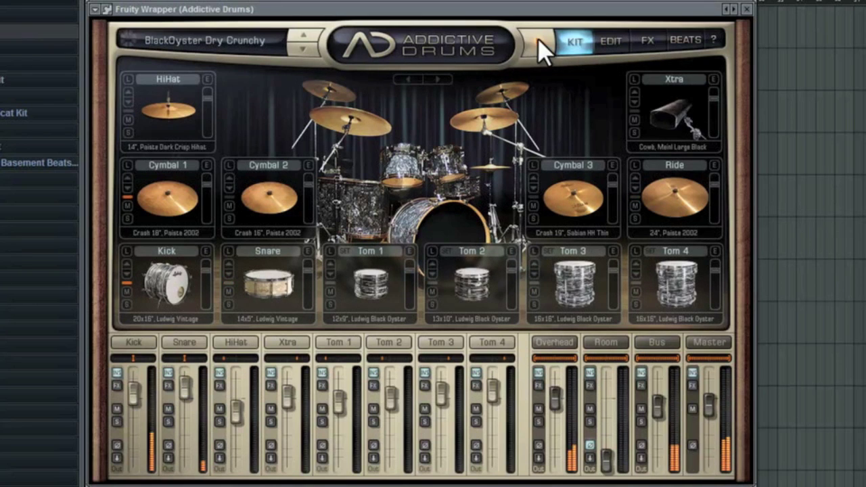
{"action": "left_click", "coordinate": [300, 49]}
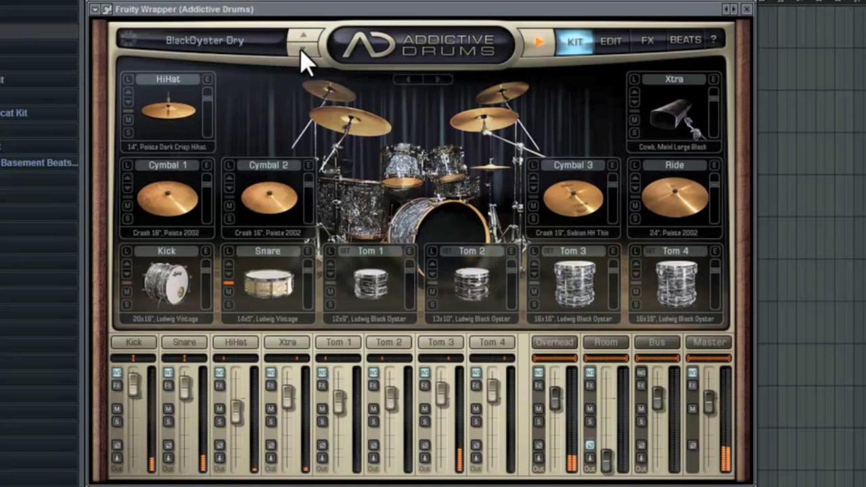
{"action": "left_click", "coordinate": [302, 50]}
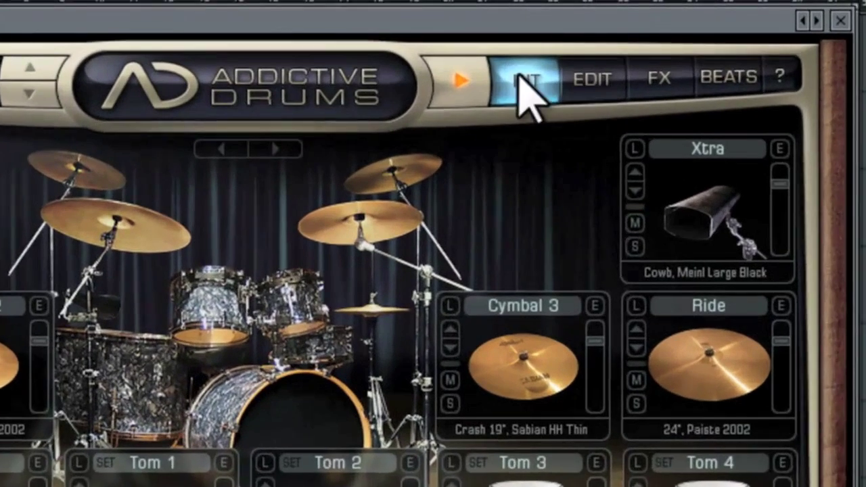
Stop playback, open the Beats library, and play Bundle - Funk Groove 001.
{"action": "left_click", "coordinate": [527, 46]}
{"action": "left_click", "coordinate": [686, 46]}
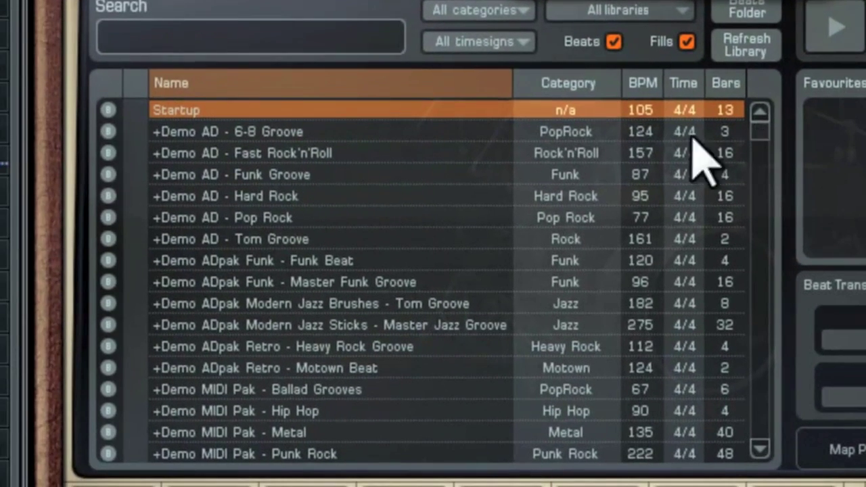
{"action": "left_click_drag", "start_coordinate": [760, 132], "coordinate": [762, 226]}
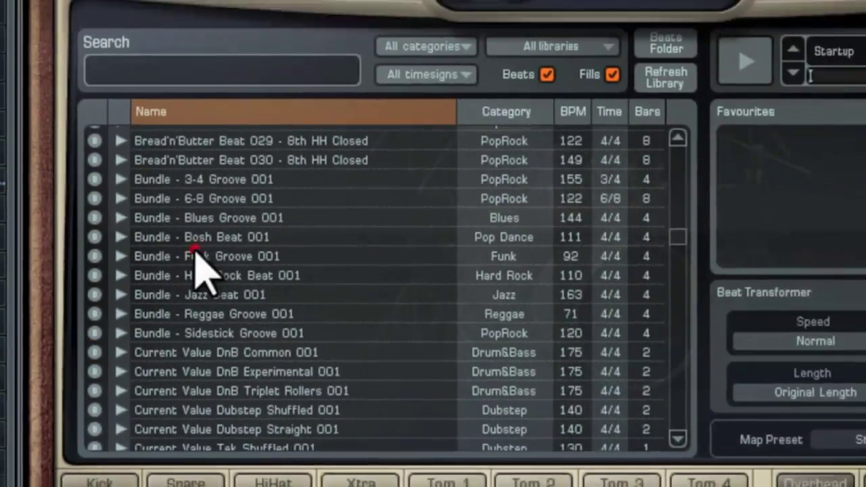
{"action": "left_click", "coordinate": [238, 247]}
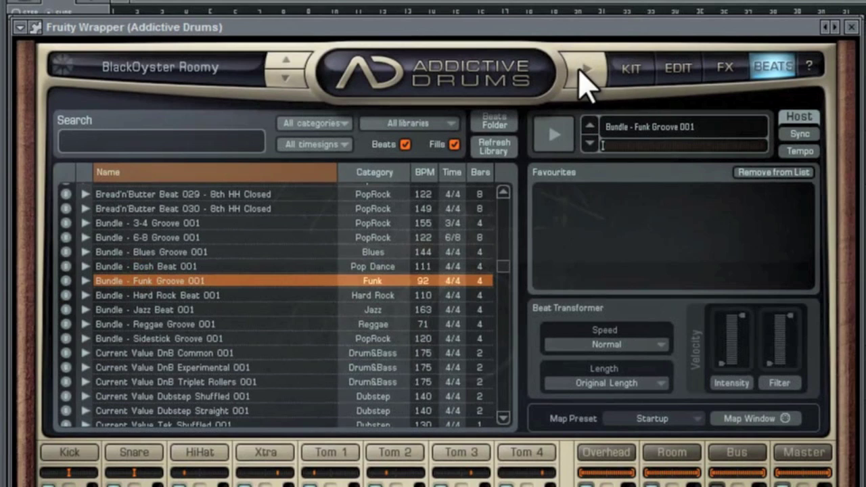
{"action": "left_click", "coordinate": [579, 68]}
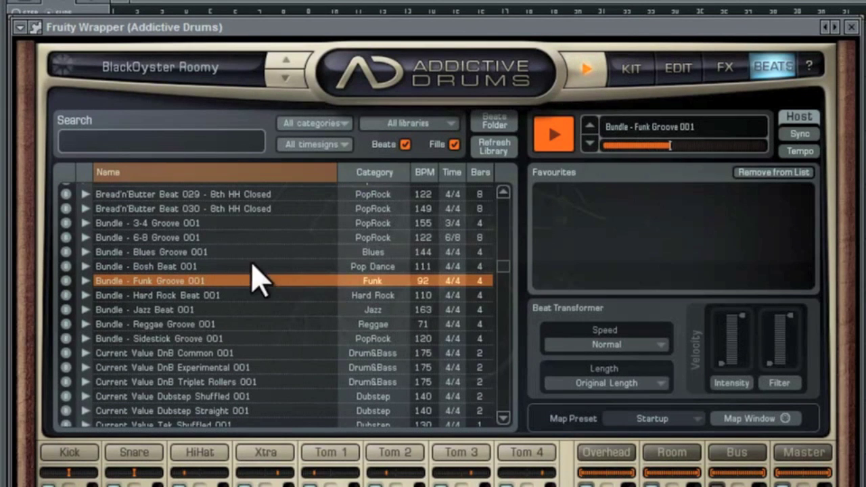
Audition 3-4, DnB and Dubstep grooves, settle on Dirty Tricks Groove 001, then stop playback.
{"action": "left_click", "coordinate": [220, 223]}
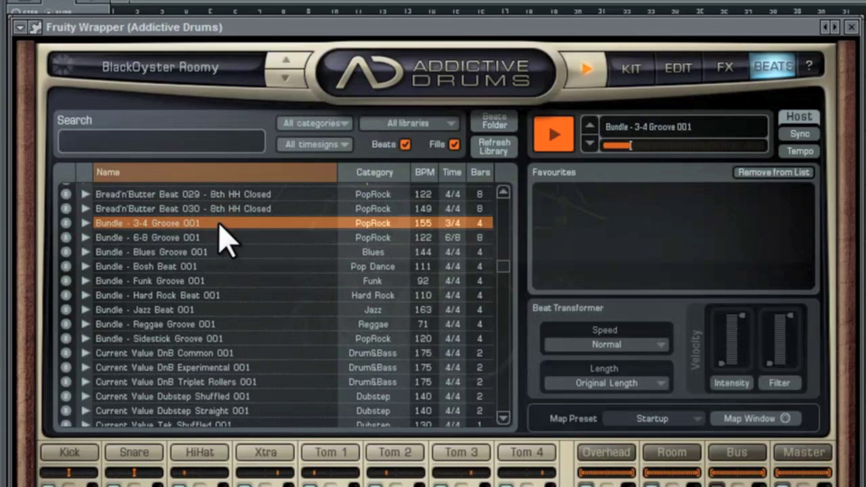
{"action": "left_click", "coordinate": [214, 369]}
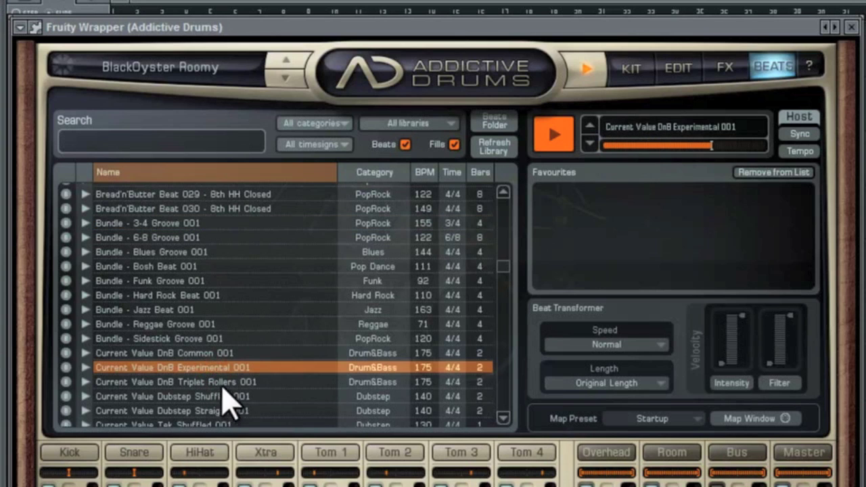
{"action": "scroll", "coordinate": [223, 399], "scroll_direction": "down", "scroll_amount": 3}
{"action": "left_click", "coordinate": [231, 265]}
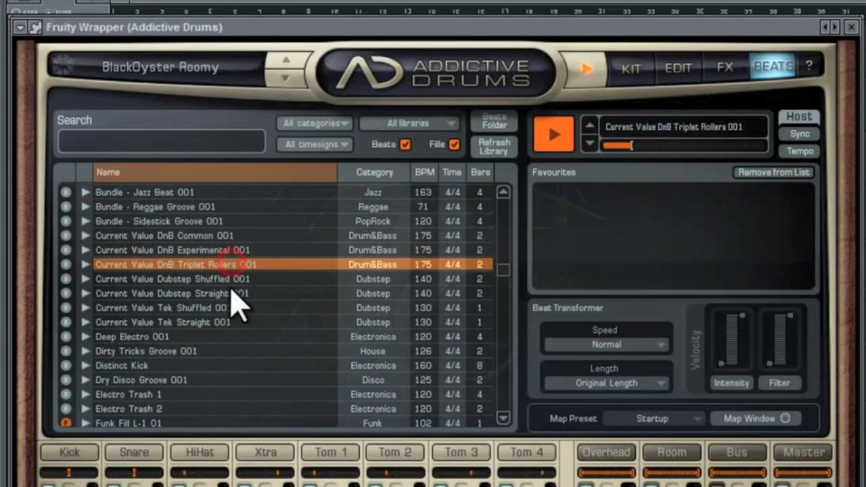
{"action": "left_click", "coordinate": [231, 279]}
{"action": "left_click", "coordinate": [233, 323]}
{"action": "left_click", "coordinate": [235, 348]}
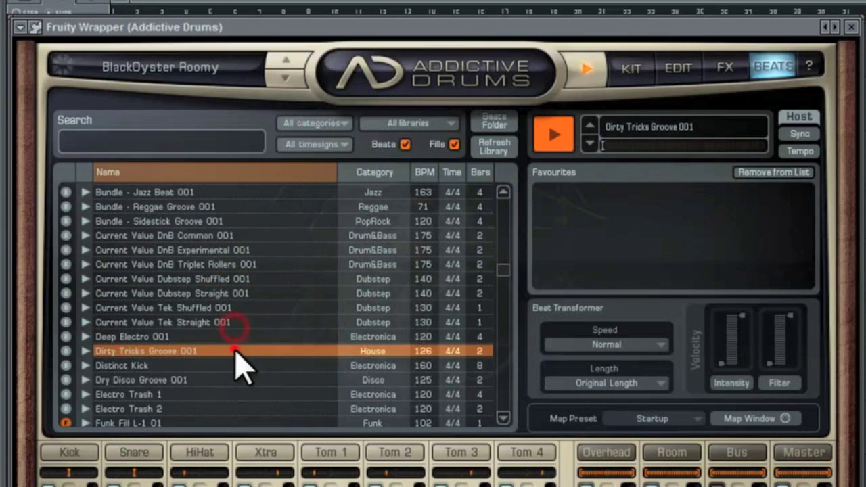
{"action": "left_click", "coordinate": [556, 132]}
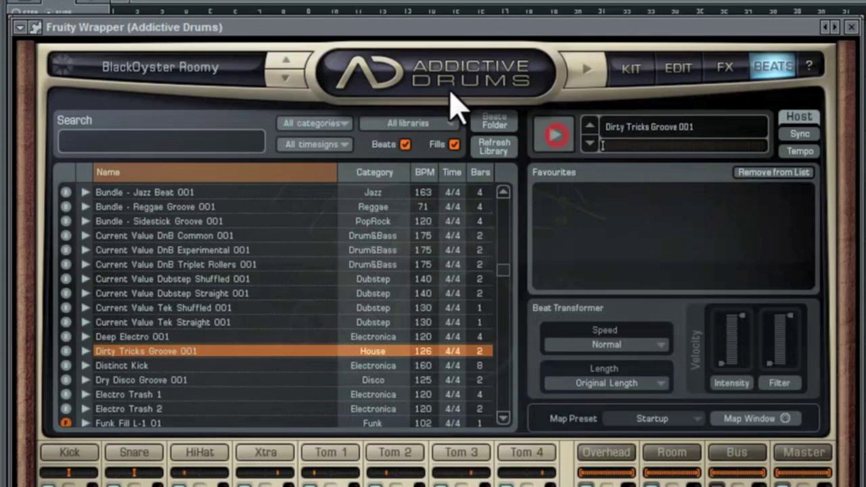
Show the ADpak - Reel Machines > Basic Kits list with the LinnDrum, Simmons and Tape kits.
{"action": "left_click", "coordinate": [203, 68]}
{"action": "mouse_move", "coordinate": [237, 278]}
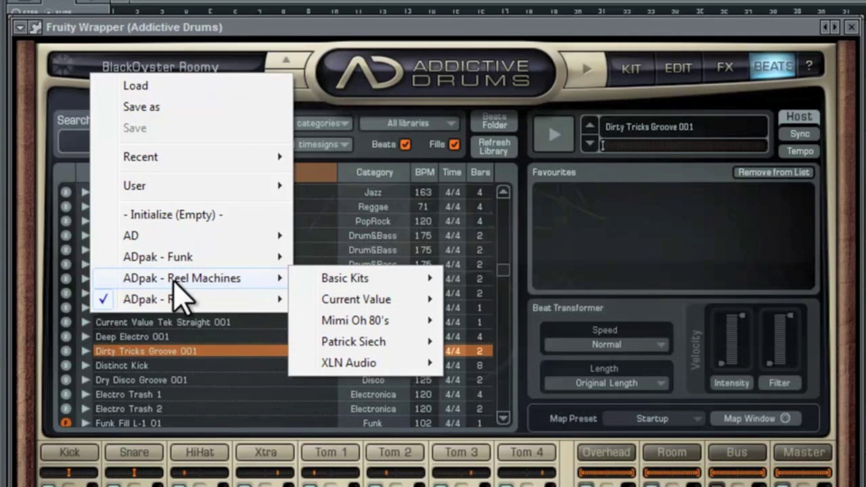
{"action": "mouse_move", "coordinate": [381, 279]}
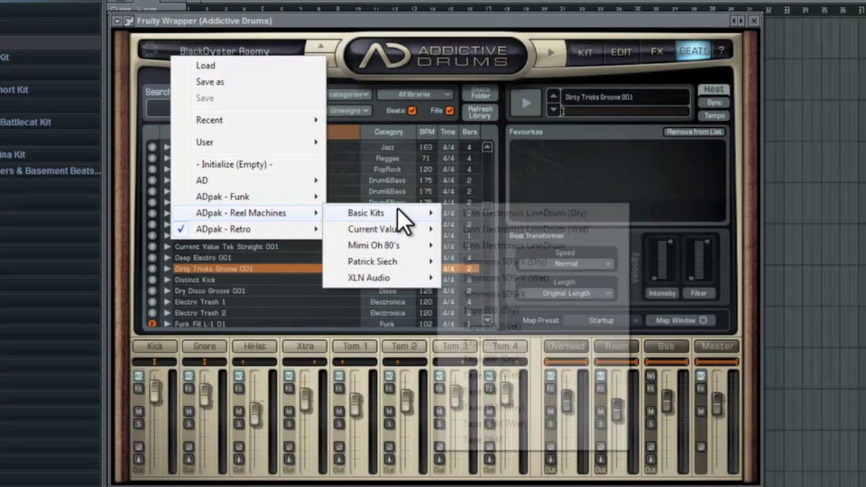
{"action": "mouse_move", "coordinate": [397, 212]}
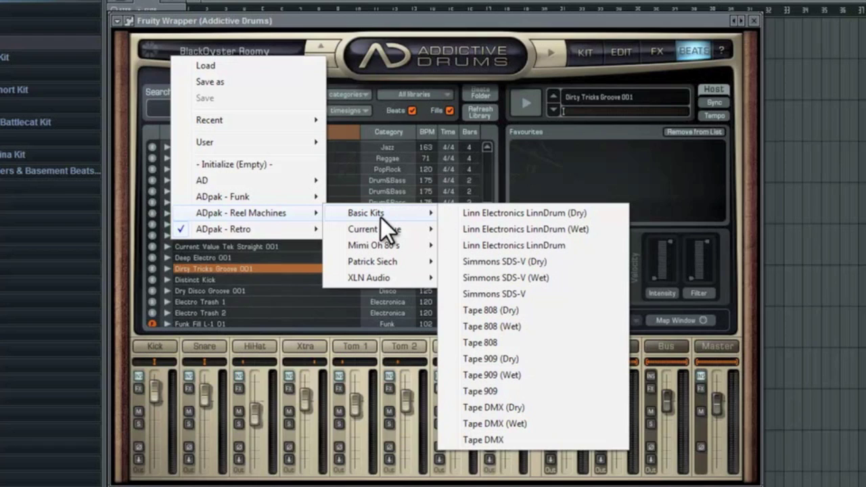
Play LinnDrum (Dry), step through LinnDrum variants to Simmons SDS-V (Dry), and load the Hip Hop demo groove.
{"action": "left_click", "coordinate": [512, 214]}
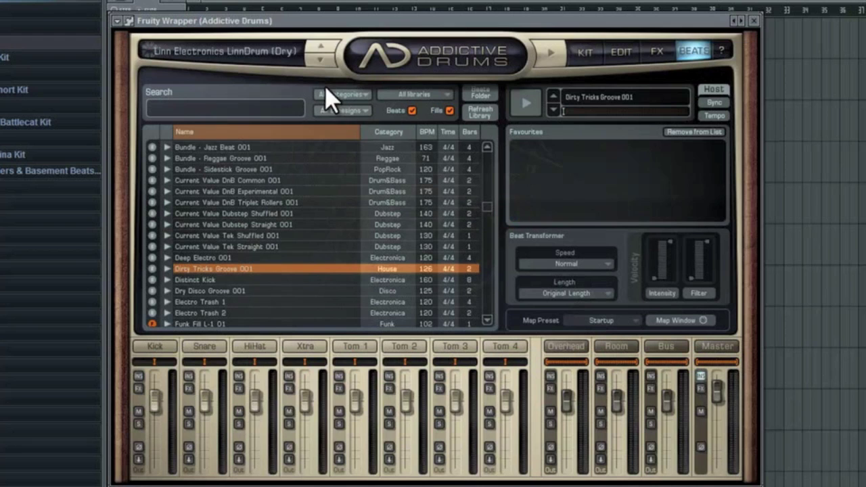
{"action": "left_click", "coordinate": [549, 54]}
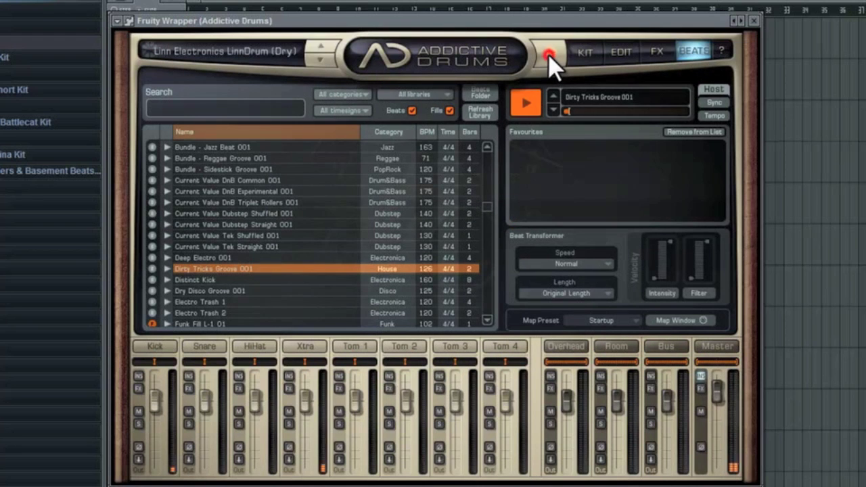
{"action": "left_click", "coordinate": [321, 60]}
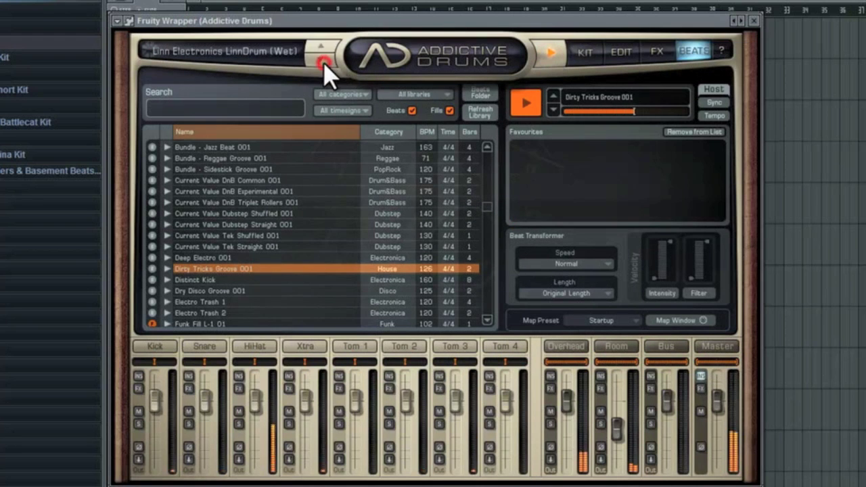
{"action": "left_click", "coordinate": [322, 61]}
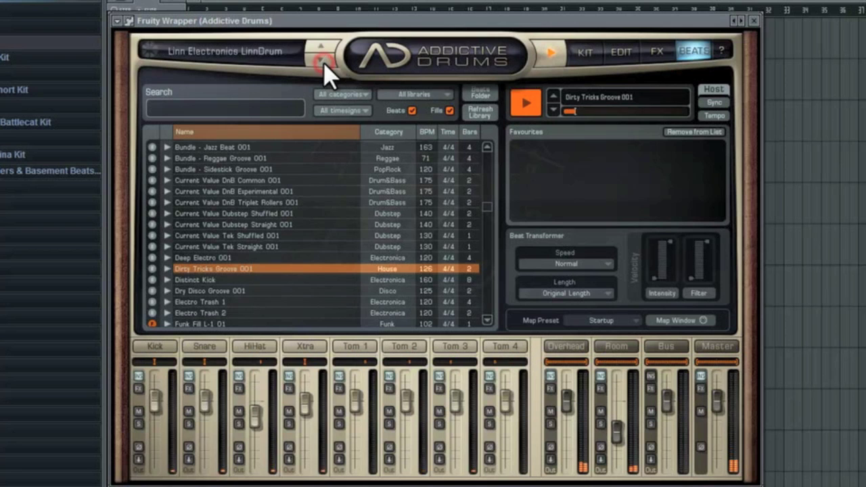
{"action": "left_click", "coordinate": [322, 61]}
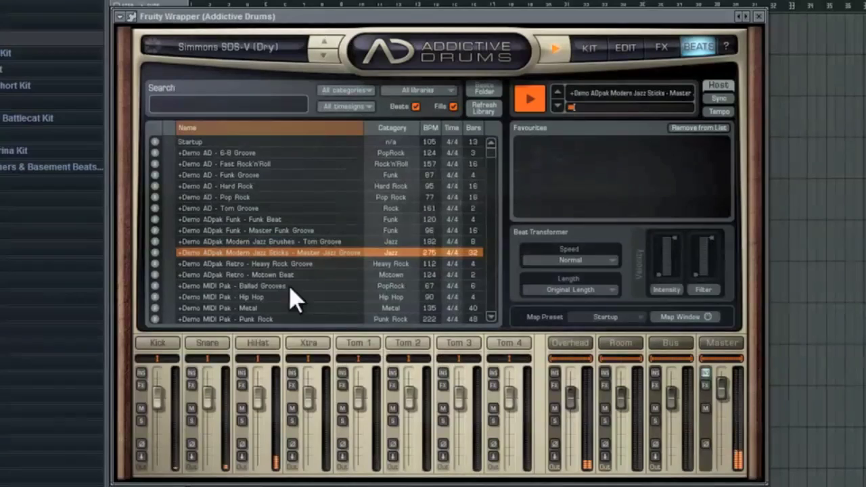
{"action": "left_click", "coordinate": [288, 299]}
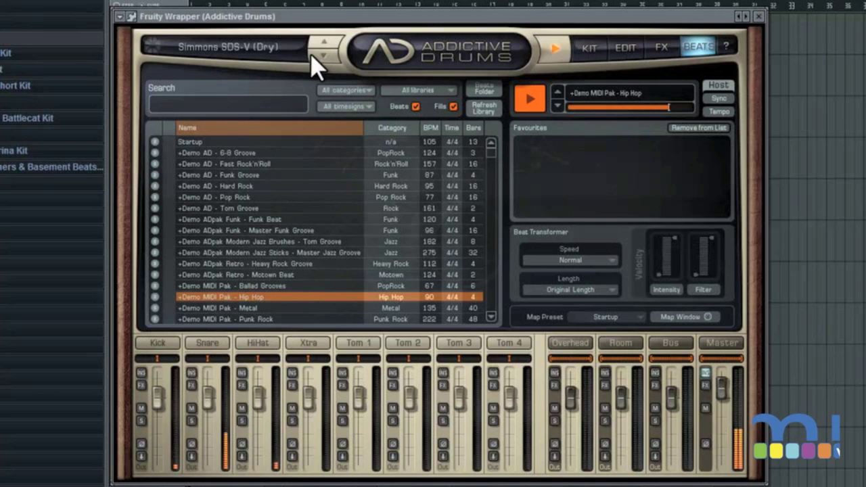
Show the KIT view and hit the Snare and Tom 1–4 pads to hear them.
{"action": "left_click", "coordinate": [589, 49]}
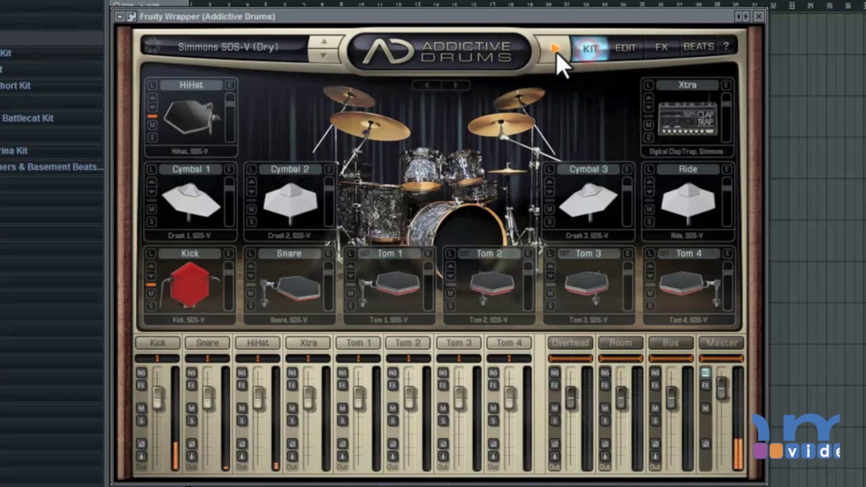
{"action": "left_click", "coordinate": [304, 269]}
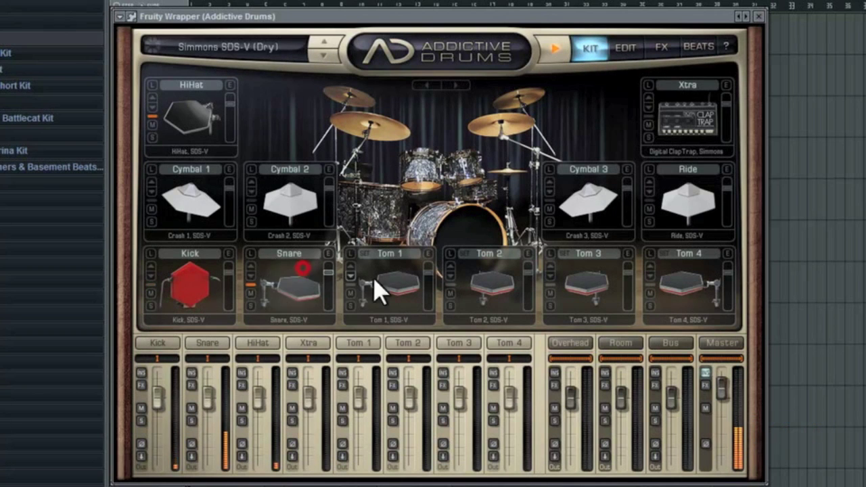
{"action": "left_click", "coordinate": [393, 282]}
{"action": "left_click", "coordinate": [512, 274]}
{"action": "left_click", "coordinate": [608, 279]}
{"action": "left_click", "coordinate": [700, 288]}
Step through Simmons SDS-V (Wet) and plain Simmons SDS-V to Tape 808 (Dry).
{"action": "left_click", "coordinate": [333, 58]}
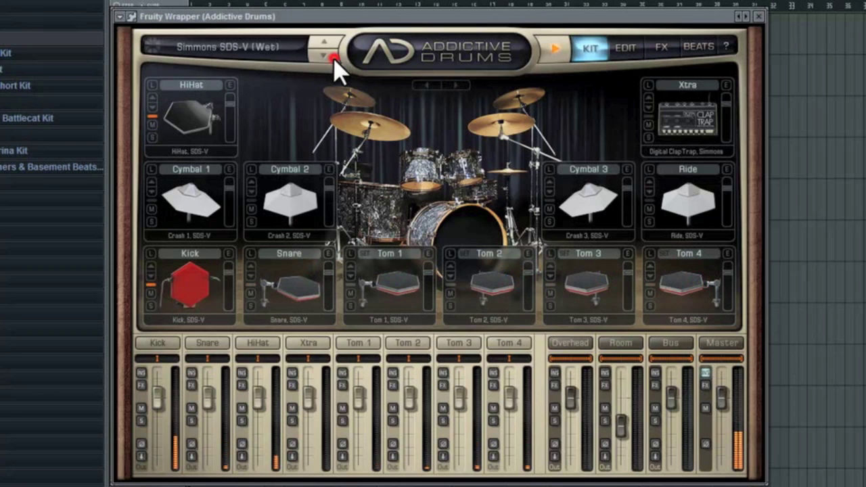
{"action": "left_click", "coordinate": [333, 58]}
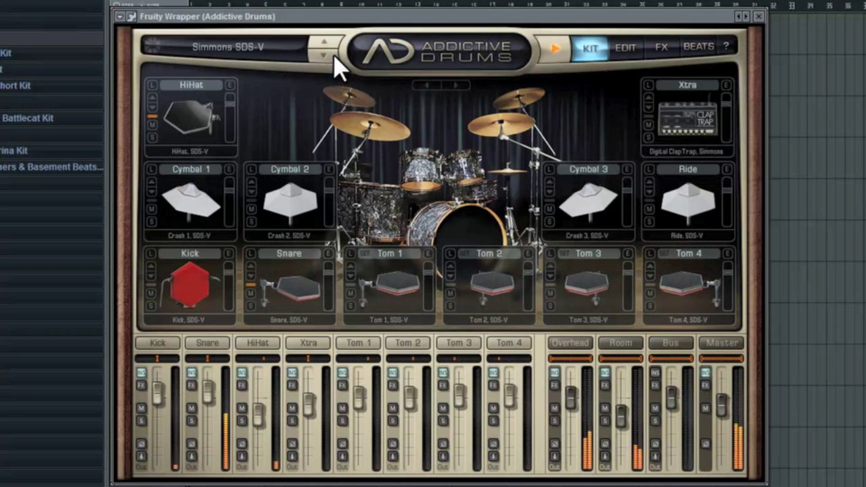
{"action": "left_click", "coordinate": [329, 56]}
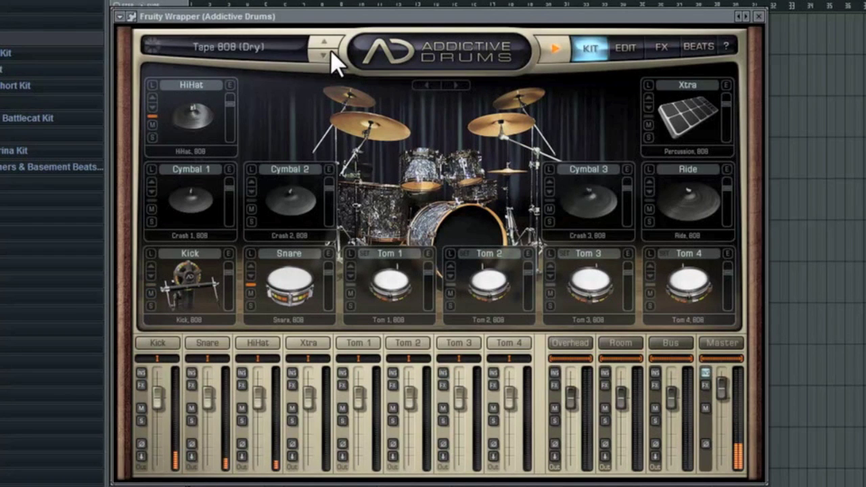
Cycle through the Tape 808, 909 and DMX variants to LinnDrum (Dry), then open the preset list.
{"action": "left_click", "coordinate": [330, 51]}
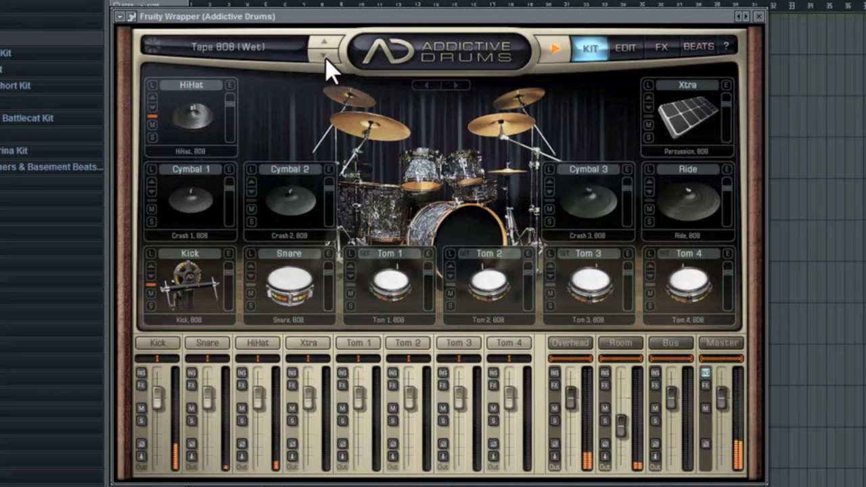
{"action": "left_click", "coordinate": [328, 57]}
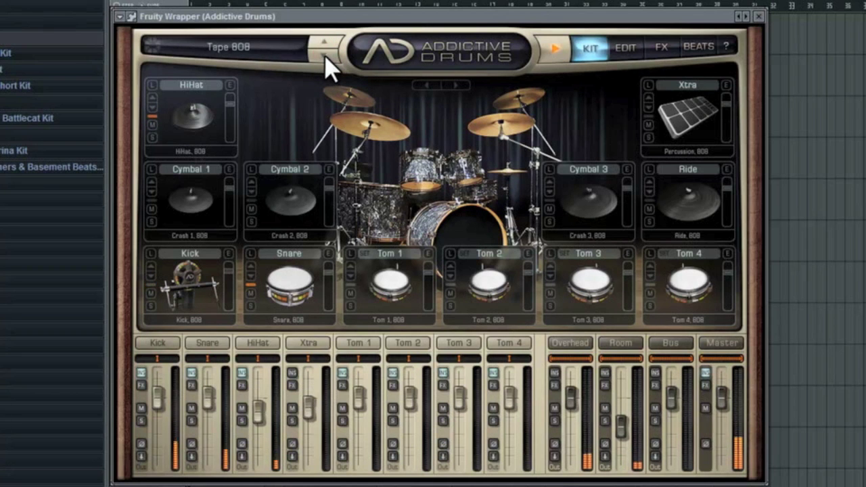
{"action": "left_click", "coordinate": [326, 57]}
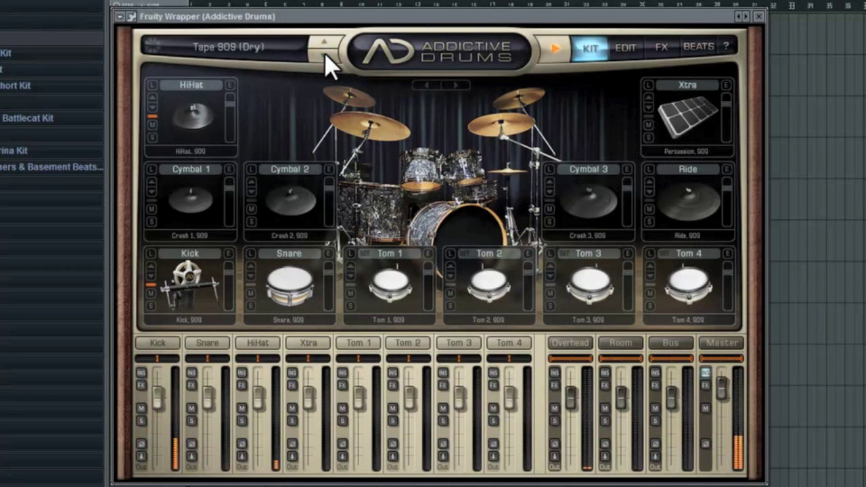
{"action": "left_click", "coordinate": [325, 57]}
{"action": "left_click", "coordinate": [325, 54]}
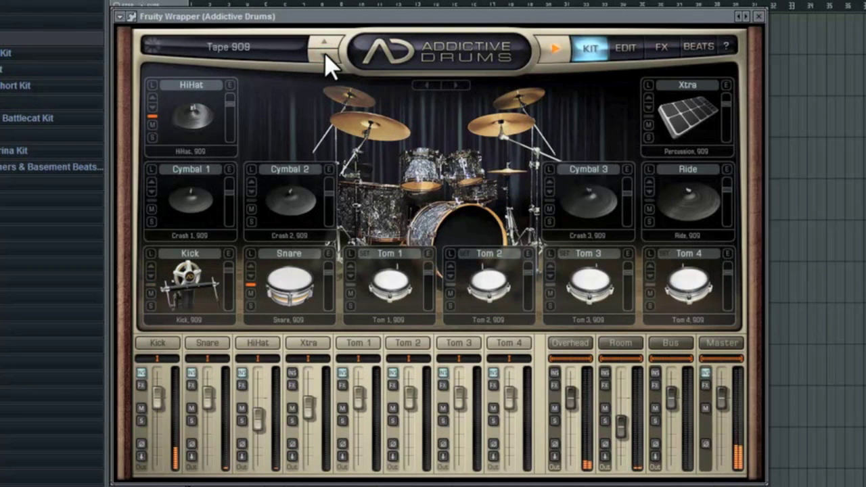
{"action": "left_click", "coordinate": [325, 54]}
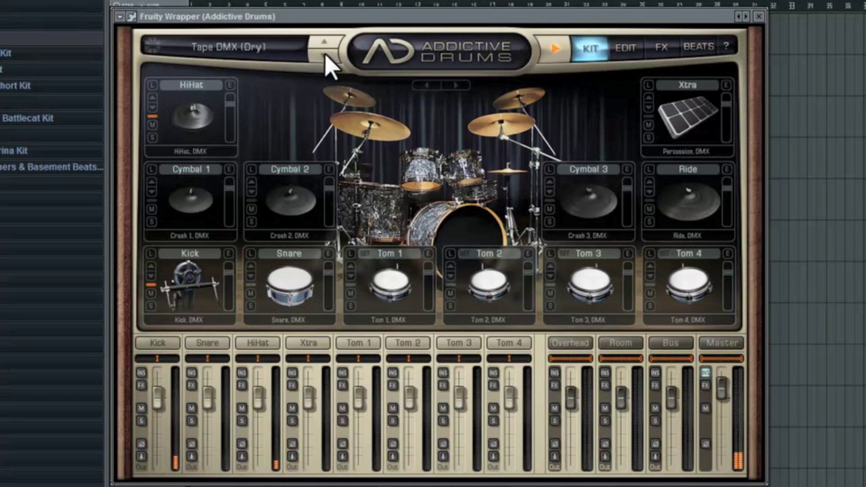
{"action": "left_click", "coordinate": [326, 54]}
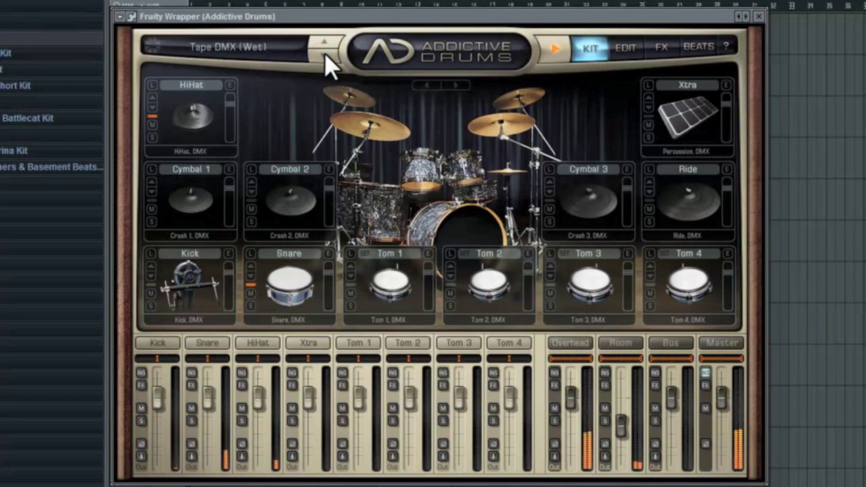
{"action": "left_click", "coordinate": [325, 54]}
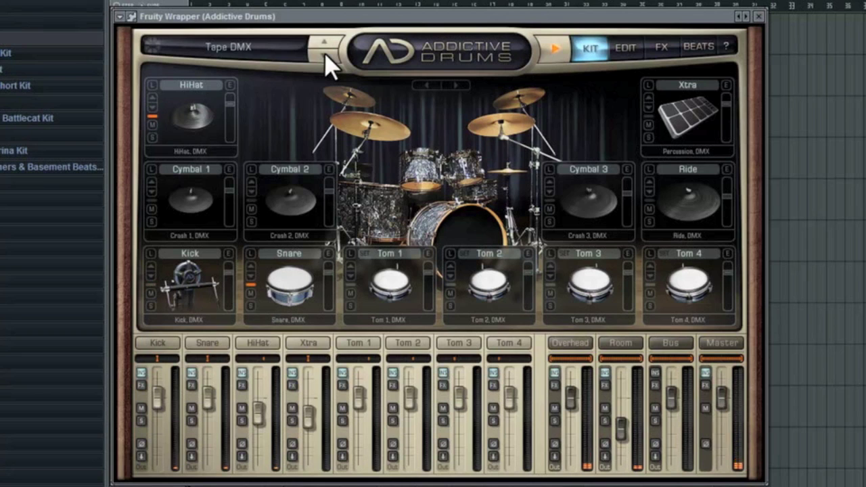
{"action": "left_click", "coordinate": [326, 54]}
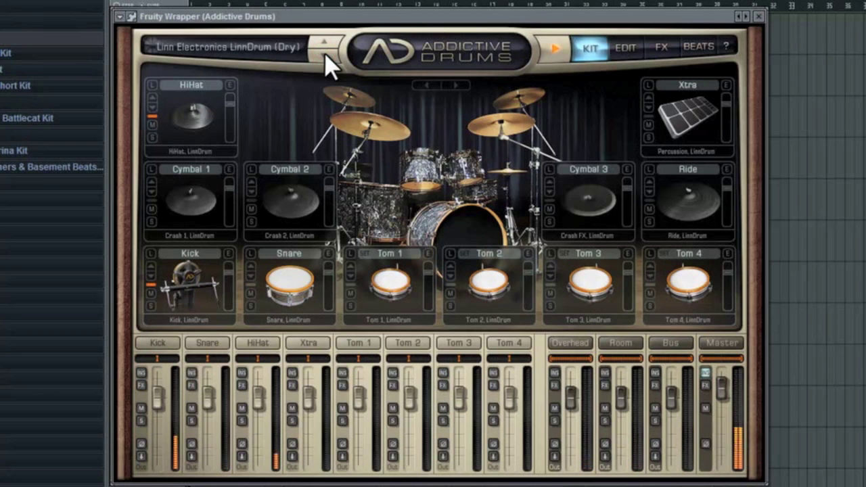
{"action": "left_click", "coordinate": [284, 49]}
Load Patrick Siech Detroit, New York & Chicago, then step through Friedrichshaus and Groove Robot to Milano Bass Machine.
{"action": "mouse_move", "coordinate": [295, 211]}
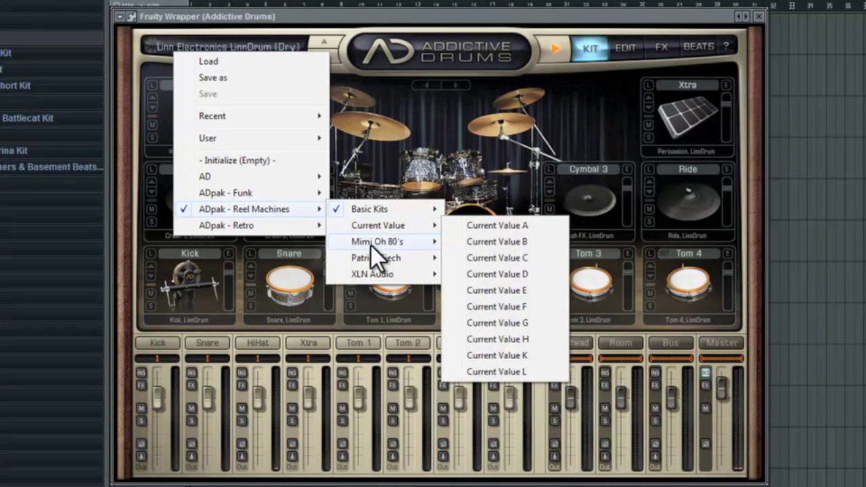
{"action": "mouse_move", "coordinate": [376, 258]}
{"action": "left_click", "coordinate": [477, 258]}
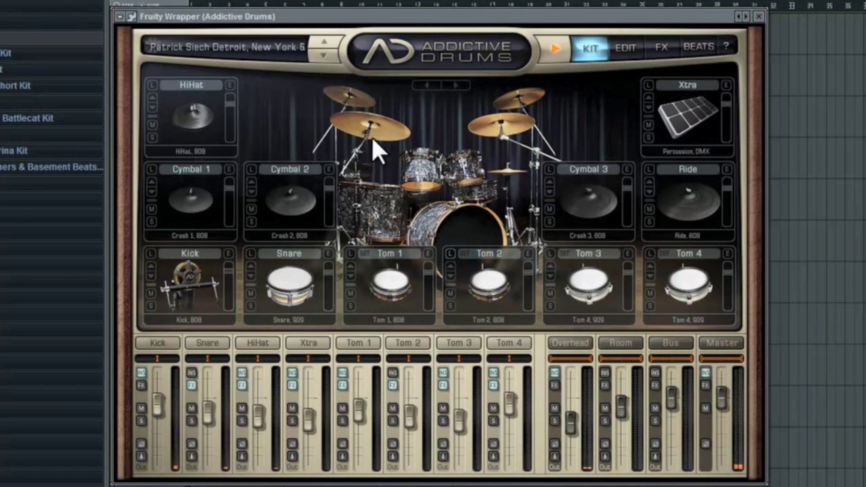
{"action": "left_click", "coordinate": [326, 54]}
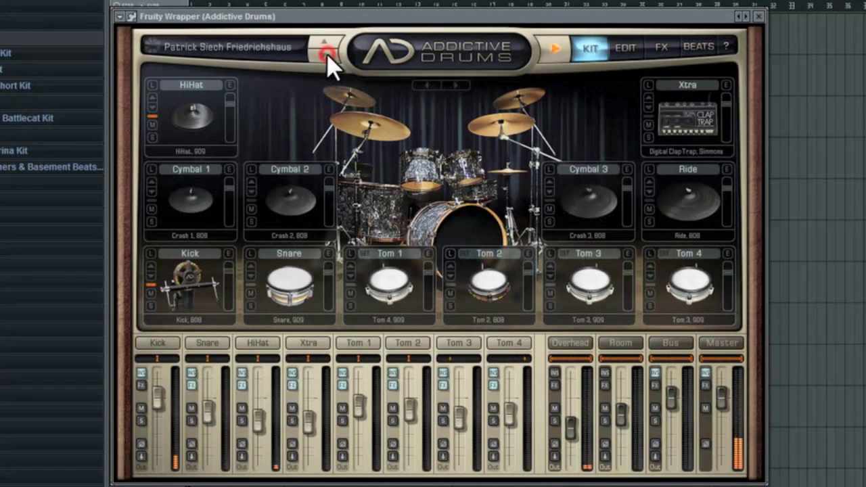
{"action": "left_click", "coordinate": [327, 54]}
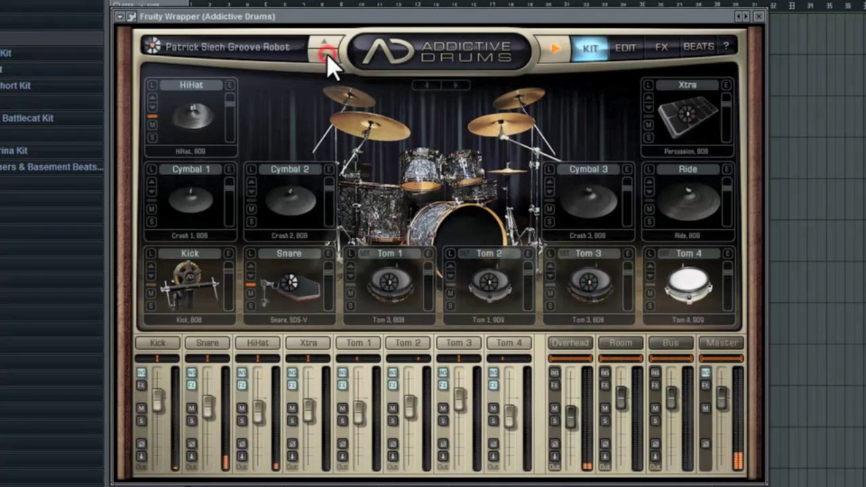
{"action": "left_click", "coordinate": [326, 54]}
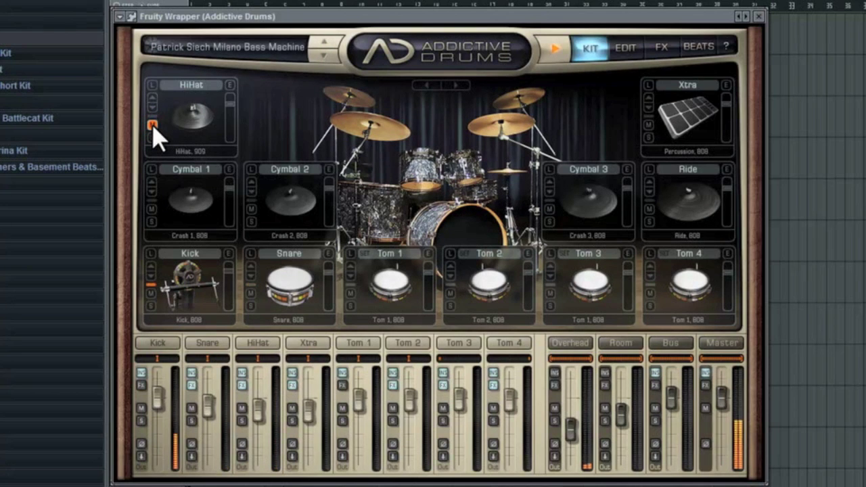
Audition Toms 1 through 4 on the Milano Bass Machine kit.
{"action": "left_click", "coordinate": [589, 280]}
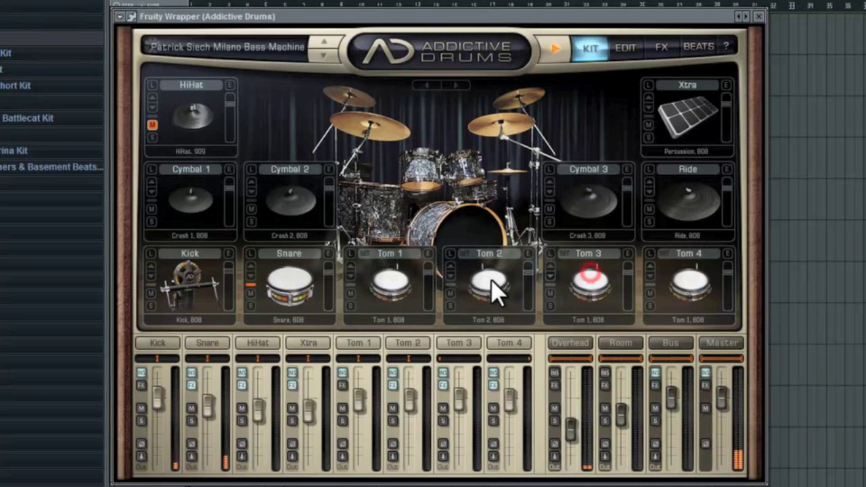
{"action": "left_click", "coordinate": [482, 283]}
{"action": "left_click", "coordinate": [379, 284]}
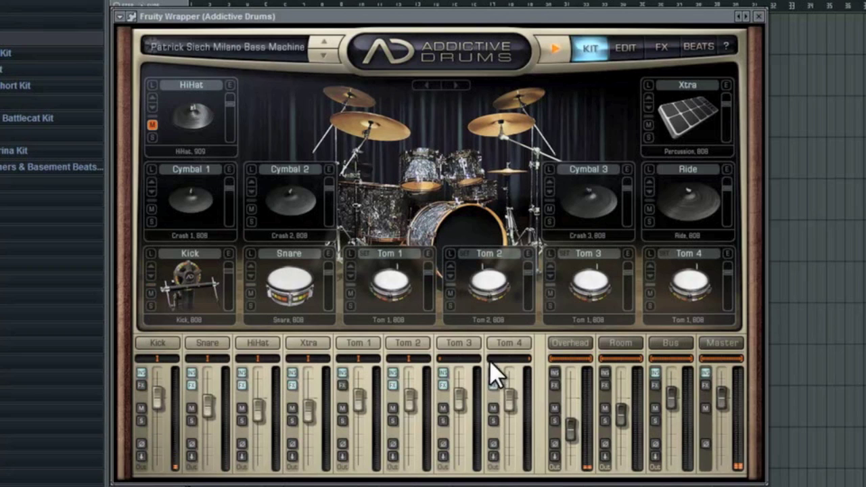
{"action": "left_click", "coordinate": [482, 293]}
{"action": "left_click", "coordinate": [393, 283]}
{"action": "left_click", "coordinate": [575, 287]}
{"action": "left_click", "coordinate": [578, 284]}
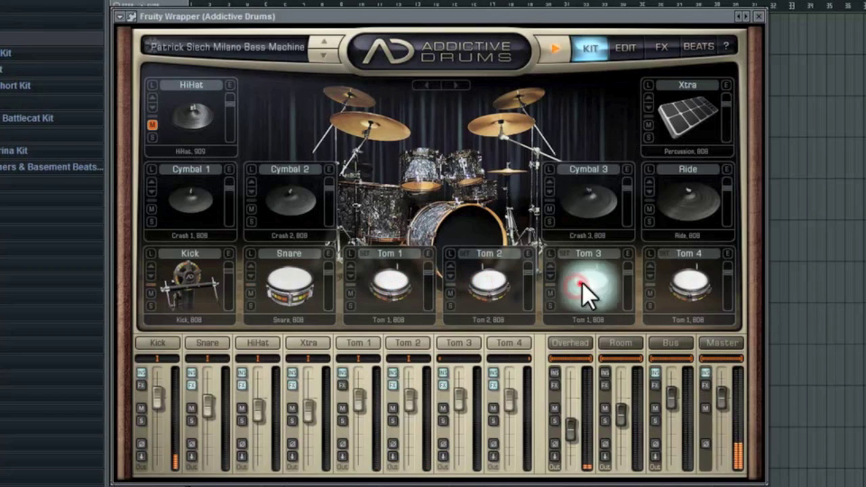
{"action": "left_click", "coordinate": [685, 288]}
Strike Tom 3 repeatedly, then go to Total Discharge and back to Detroit, New York & Chicago.
{"action": "left_click", "coordinate": [609, 288]}
{"action": "left_click", "coordinate": [603, 286]}
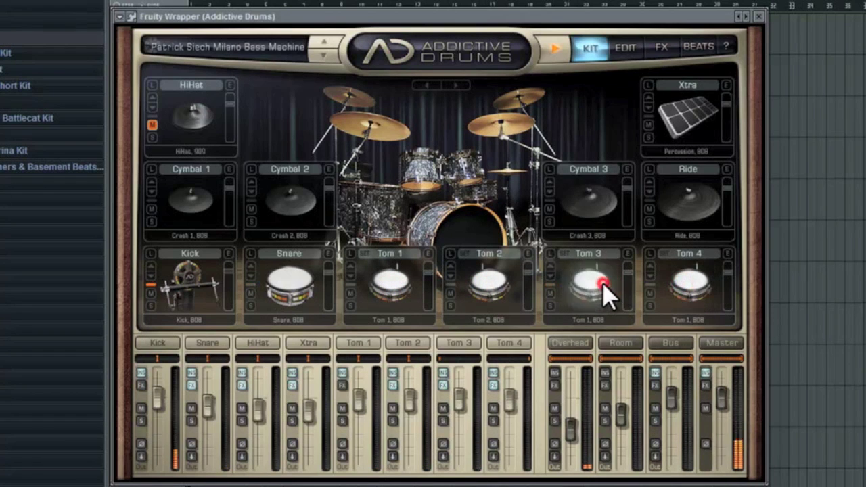
{"action": "left_click", "coordinate": [602, 283]}
{"action": "left_click", "coordinate": [598, 285]}
{"action": "left_click", "coordinate": [606, 284]}
{"action": "left_click", "coordinate": [608, 285]}
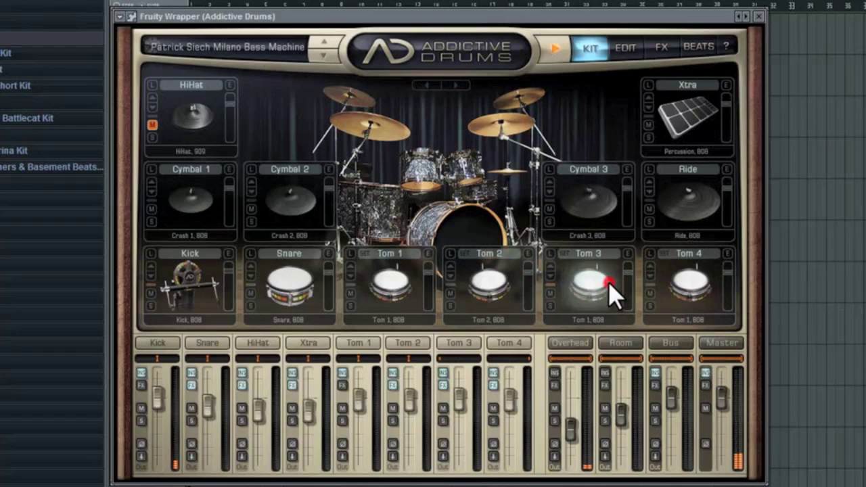
{"action": "left_click", "coordinate": [606, 287]}
{"action": "left_click", "coordinate": [324, 54]}
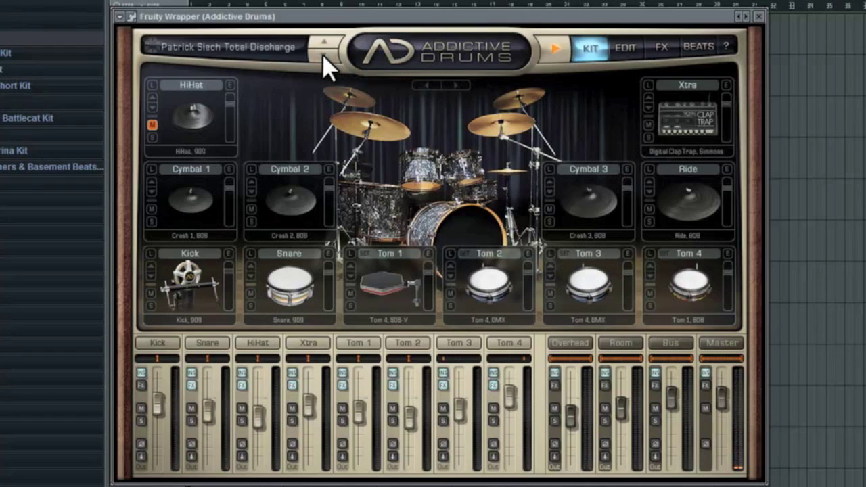
{"action": "left_click", "coordinate": [325, 57]}
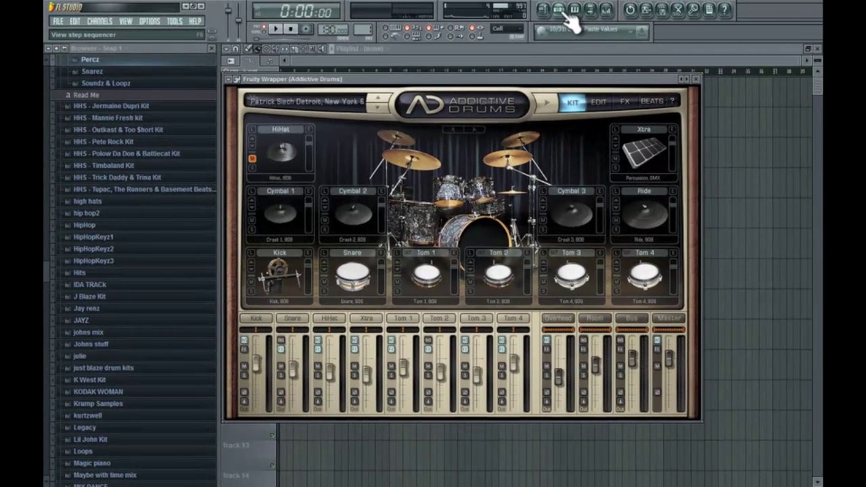
Open the piano roll for the Addictive Drums channel from the step sequencer.
{"action": "left_click", "coordinate": [561, 11]}
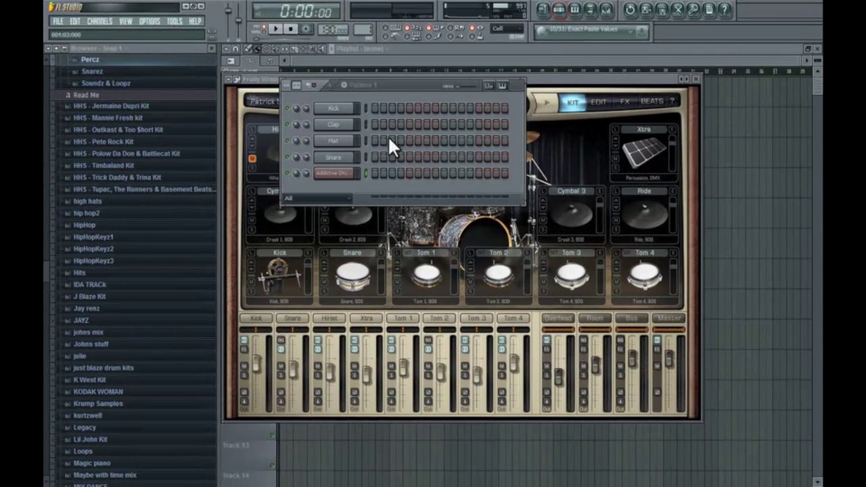
{"action": "right_click", "coordinate": [331, 172]}
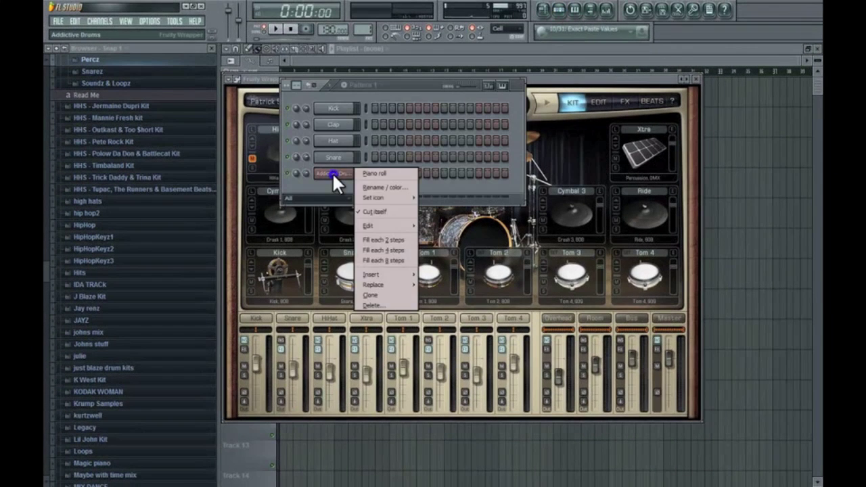
{"action": "left_click", "coordinate": [386, 174]}
Audition the drum sounds along the keyboard, then draw a short C3 note at the pattern start.
{"action": "mouse_move", "coordinate": [248, 131]}
{"action": "left_mouse_down"}
{"action": "mouse_move", "coordinate": [254, 206]}
{"action": "mouse_move", "coordinate": [247, 313]}
{"action": "left_mouse_up"}
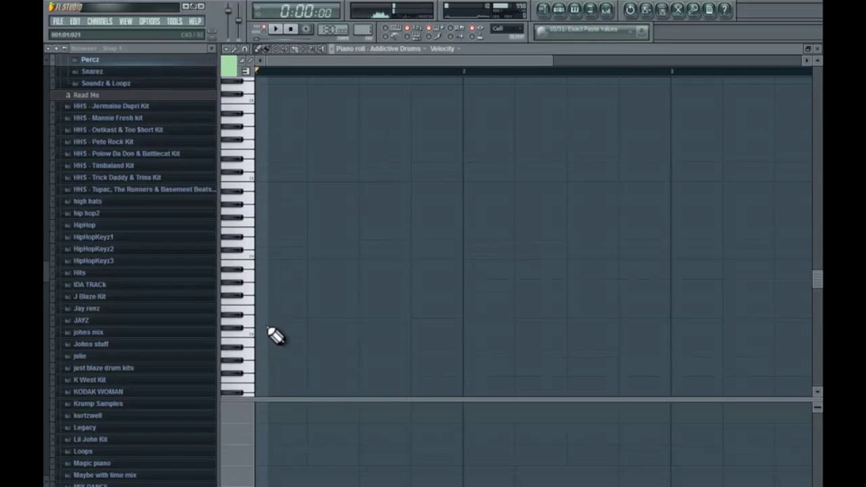
{"action": "scroll", "coordinate": [276, 334], "scroll_direction": "down", "scroll_amount": 2}
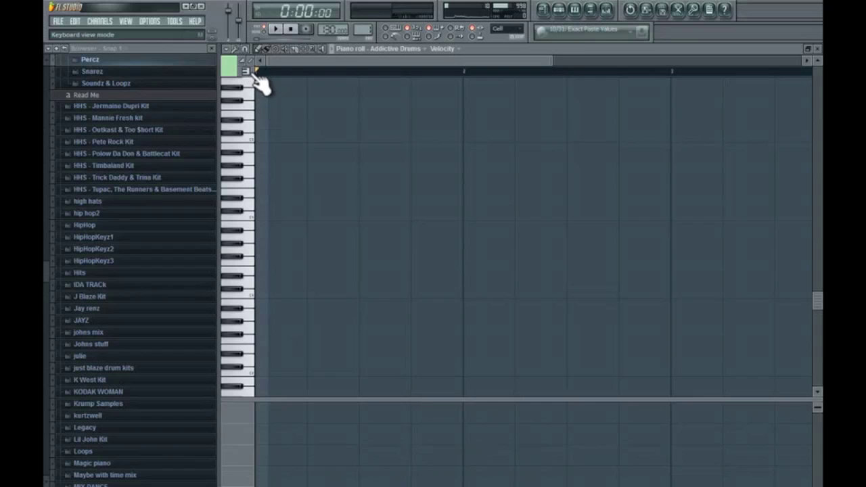
{"action": "left_click_drag", "start_coordinate": [248, 332], "coordinate": [250, 152]}
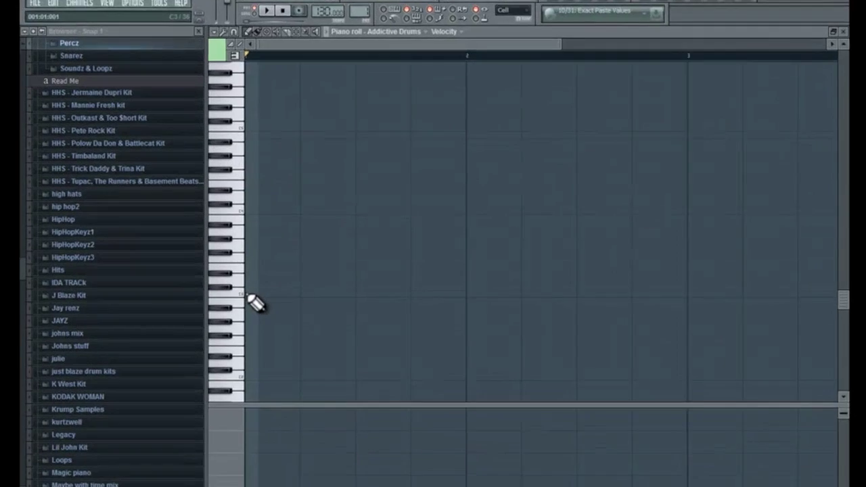
{"action": "left_click", "coordinate": [259, 296]}
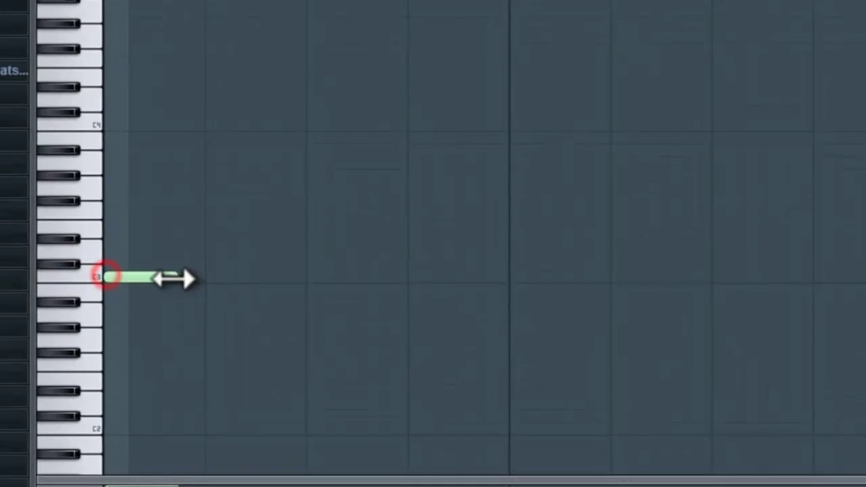
{"action": "left_click_drag", "start_coordinate": [294, 296], "coordinate": [278, 299]}
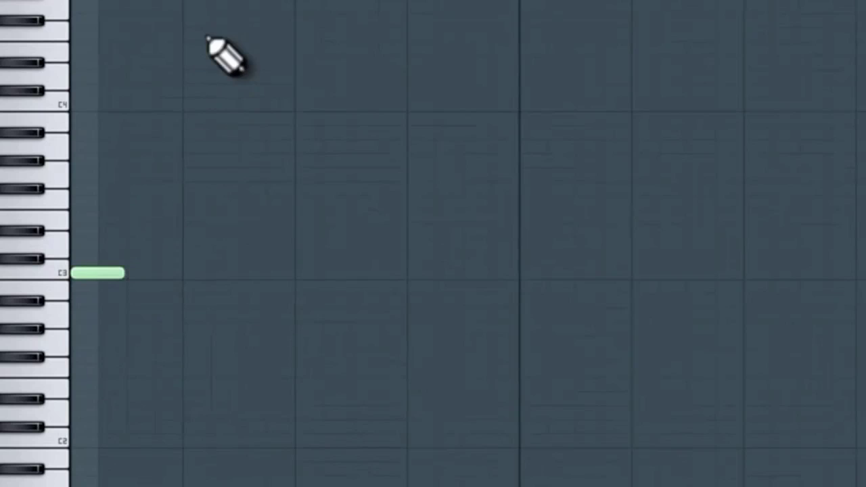
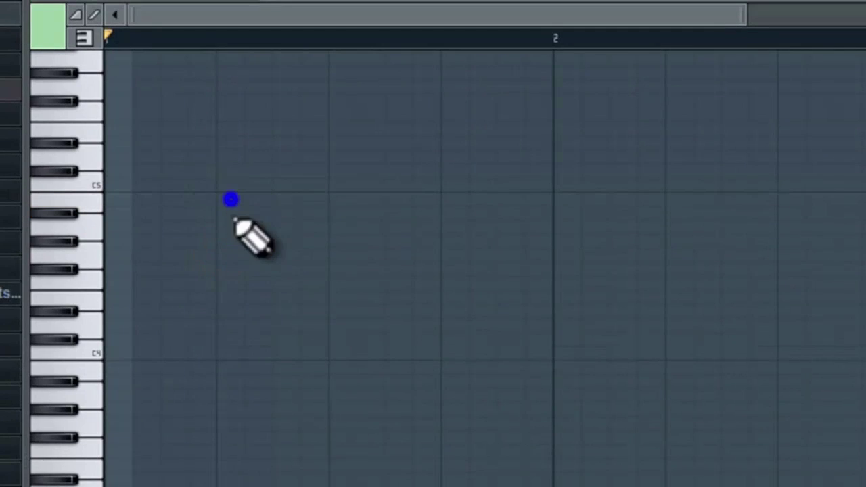
Try and delete a test note, then audition piano-roll keys to pick a drum sound.
{"action": "left_click_drag", "start_coordinate": [223, 253], "coordinate": [230, 268]}
{"action": "right_click", "coordinate": [233, 267]}
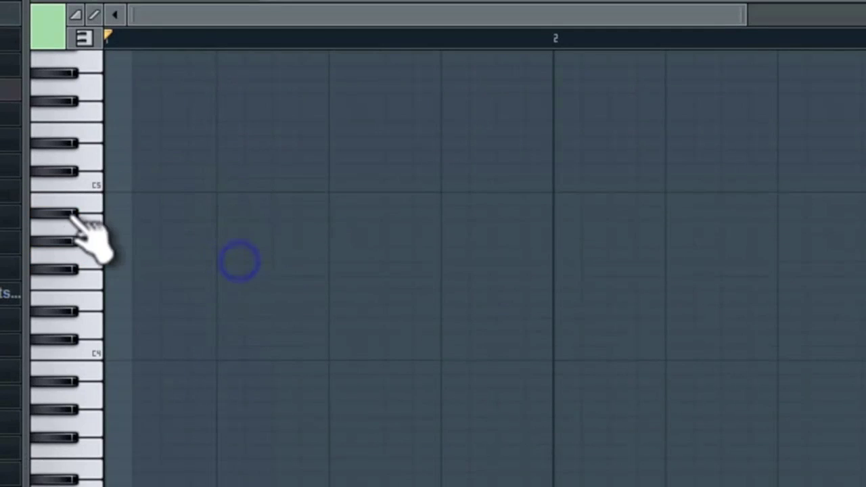
{"action": "left_click", "coordinate": [68, 212]}
{"action": "left_click", "coordinate": [81, 368]}
{"action": "scroll", "coordinate": [88, 149], "scroll_direction": "up", "scroll_amount": 1}
{"action": "left_click", "coordinate": [66, 126]}
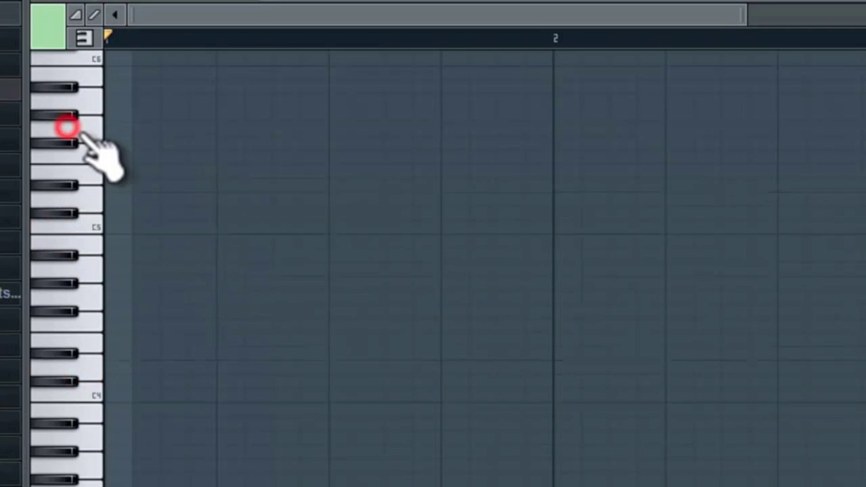
{"action": "scroll", "coordinate": [67, 125], "scroll_direction": "up", "scroll_amount": 1}
{"action": "left_click", "coordinate": [67, 120]}
{"action": "left_click", "coordinate": [73, 143]}
{"action": "left_click", "coordinate": [67, 131]}
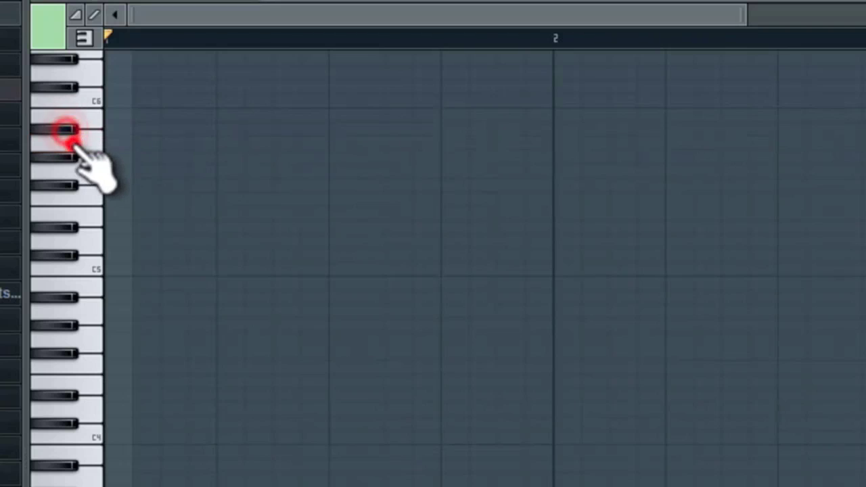
Place the first short note in bar 1, play it back, and lower the tempo to 89 BPM.
{"action": "left_click", "coordinate": [222, 142]}
{"action": "key", "text": "space"}
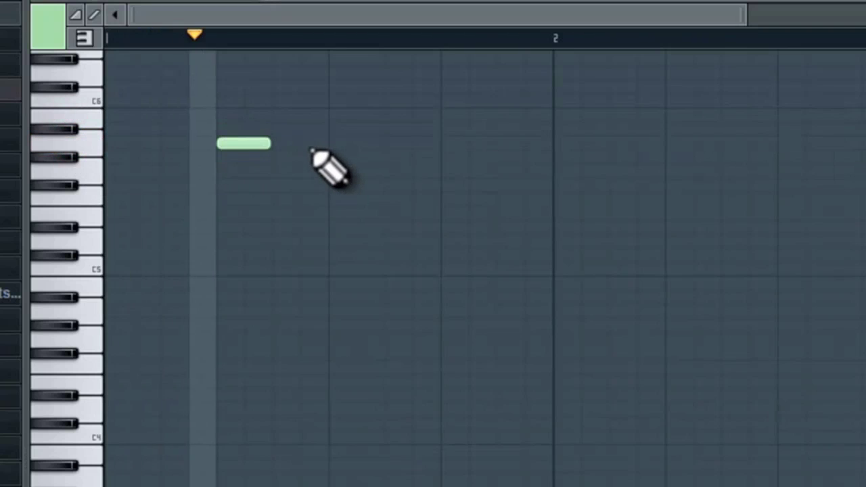
{"action": "key", "text": "space"}
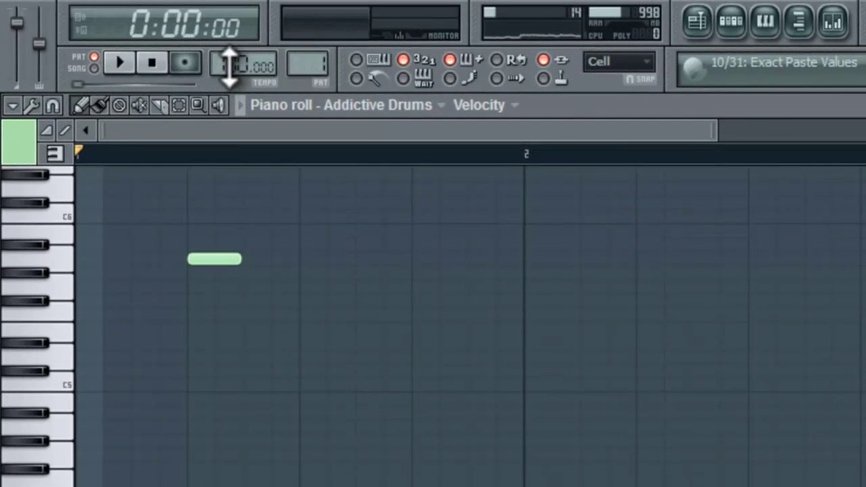
{"action": "left_click_drag", "start_coordinate": [228, 66], "coordinate": [268, 257]}
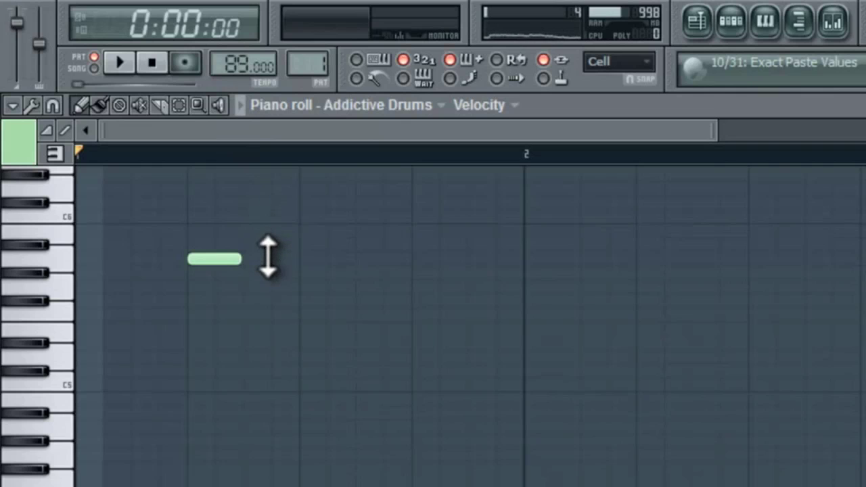
{"action": "key", "text": "space"}
Pencil four more short notes across bar 1, mostly on the same upper key.
{"action": "left_click", "coordinate": [283, 259]}
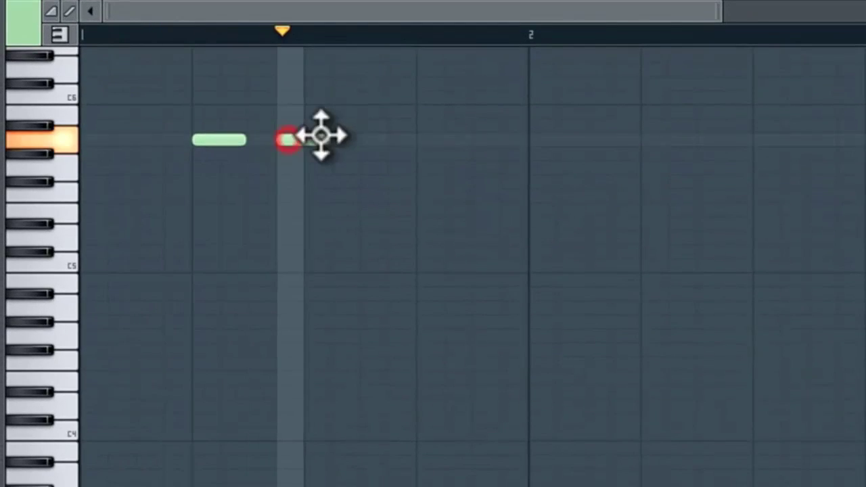
{"action": "left_click", "coordinate": [367, 139]}
{"action": "left_click", "coordinate": [420, 140]}
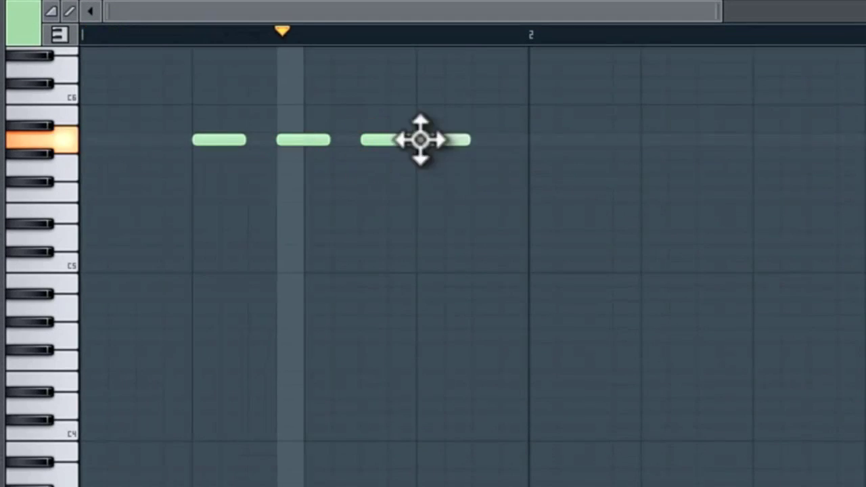
{"action": "left_click", "coordinate": [336, 141]}
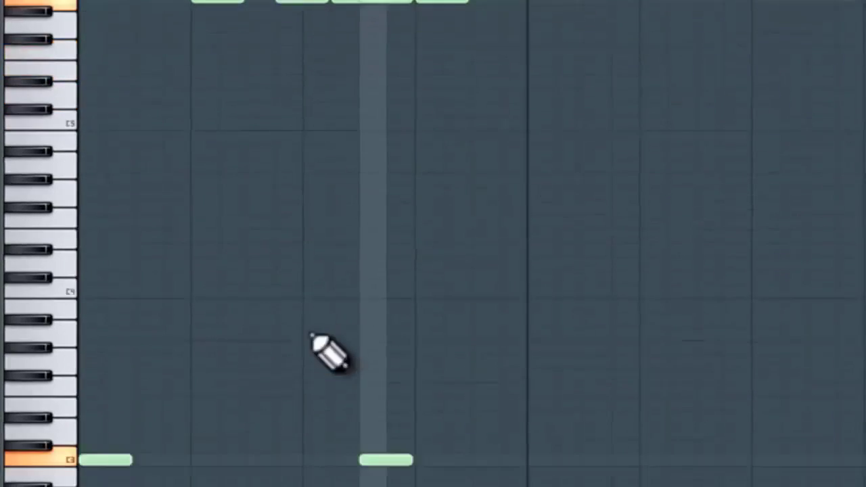
Lower one note's velocity and delete the stray second C3 note.
{"action": "mouse_move", "coordinate": [269, 352]}
{"action": "left_mouse_down"}
{"action": "mouse_move", "coordinate": [355, 368]}
{"action": "mouse_move", "coordinate": [360, 341]}
{"action": "mouse_move", "coordinate": [348, 351]}
{"action": "mouse_move", "coordinate": [283, 343]}
{"action": "left_mouse_up"}
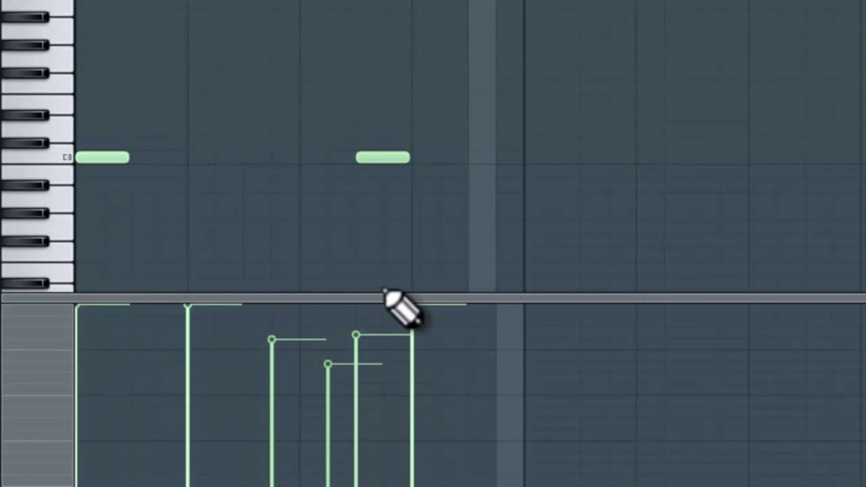
{"action": "right_click", "coordinate": [378, 155]}
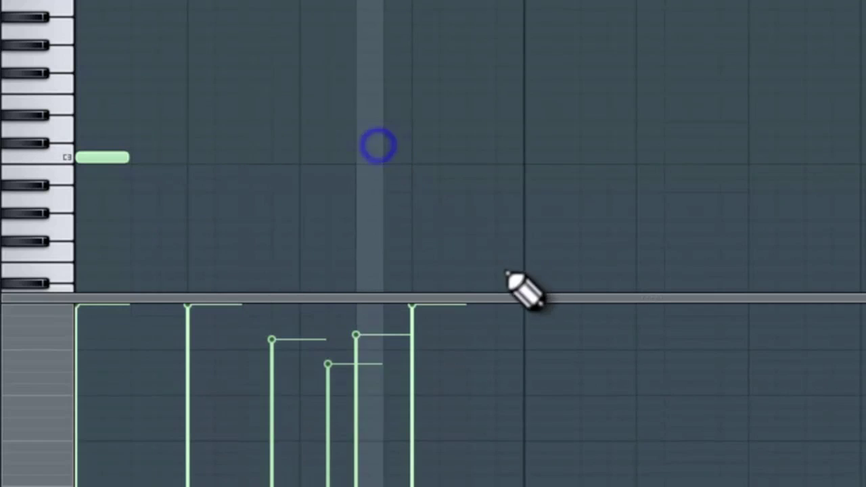
{"action": "left_click", "coordinate": [42, 140]}
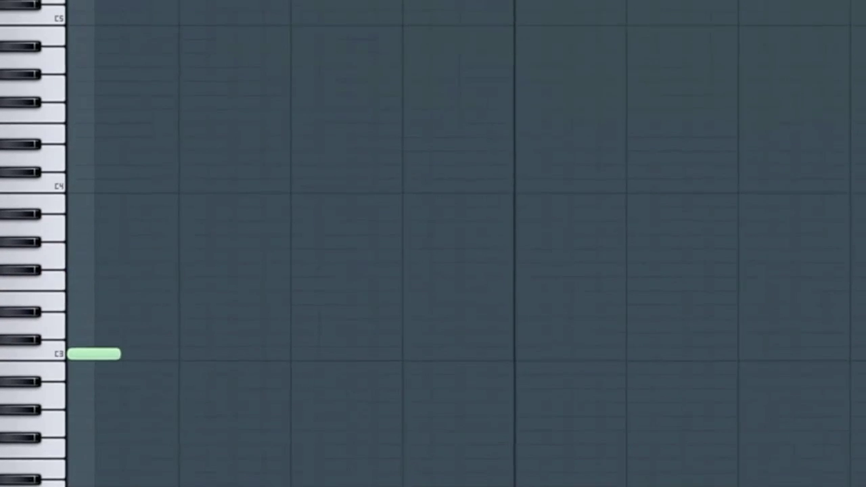
Erase a stray note, copy bar 1's upper-note row into bar 2, and add a C3 note there.
{"action": "right_click", "coordinate": [433, 94]}
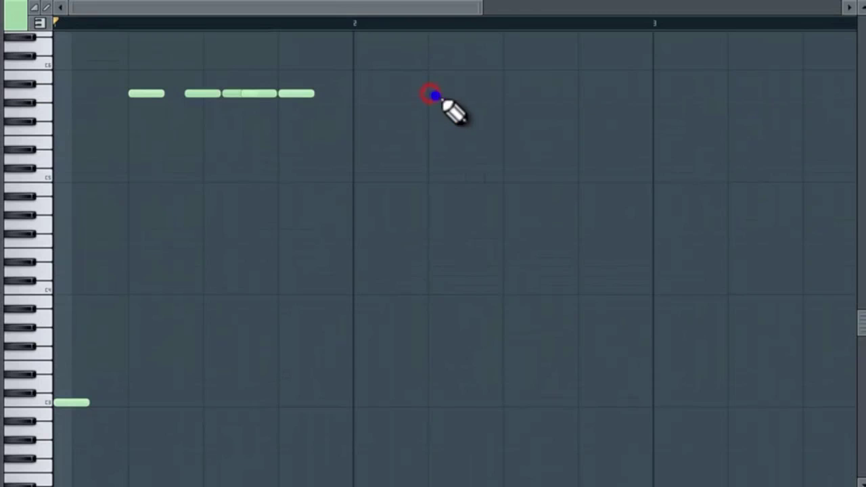
{"action": "right_click", "coordinate": [438, 95]}
{"action": "left_click_drag", "start_coordinate": [377, 69], "coordinate": [4, 182]}
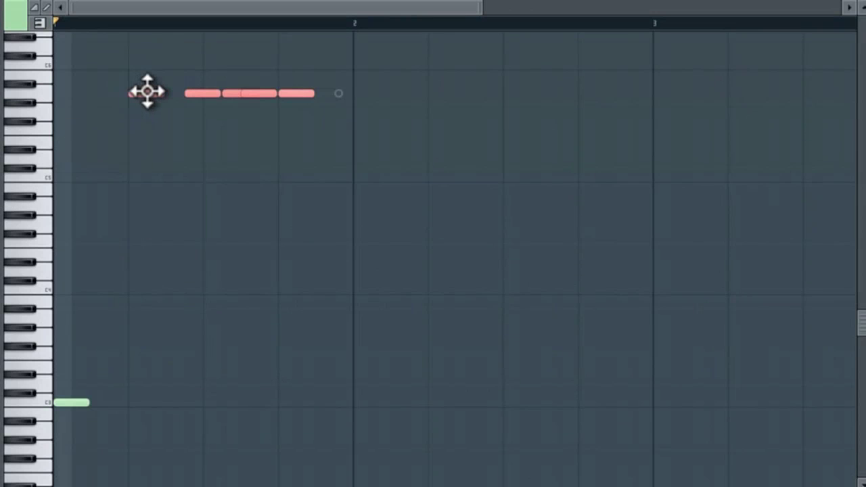
{"action": "left_click_drag", "start_coordinate": [154, 92], "coordinate": [445, 95]}
{"action": "key", "text": "space"}
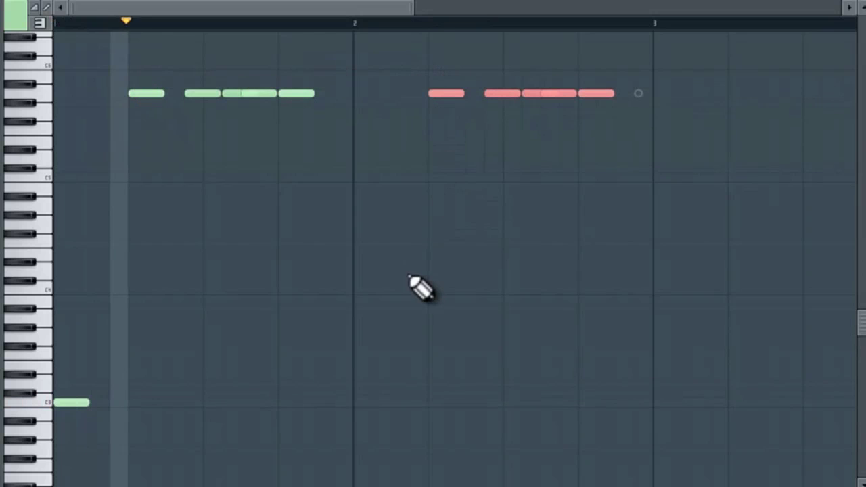
{"action": "left_click", "coordinate": [353, 403]}
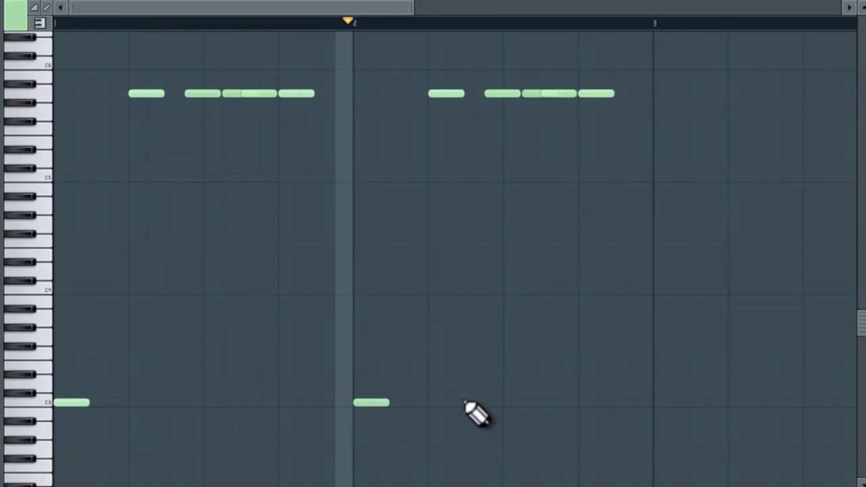
{"action": "left_click", "coordinate": [336, 93]}
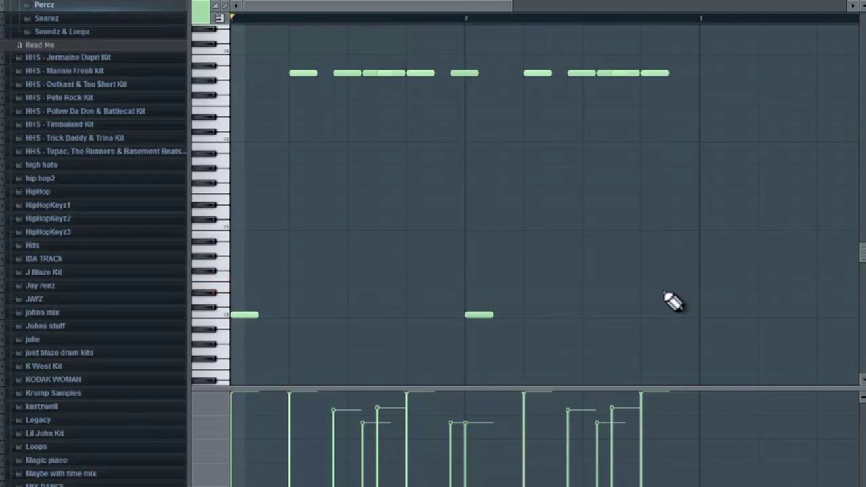
Audition keys just above C3, then place two short fill notes at the end of bar 2.
{"action": "left_click", "coordinate": [217, 301]}
{"action": "left_click", "coordinate": [208, 288]}
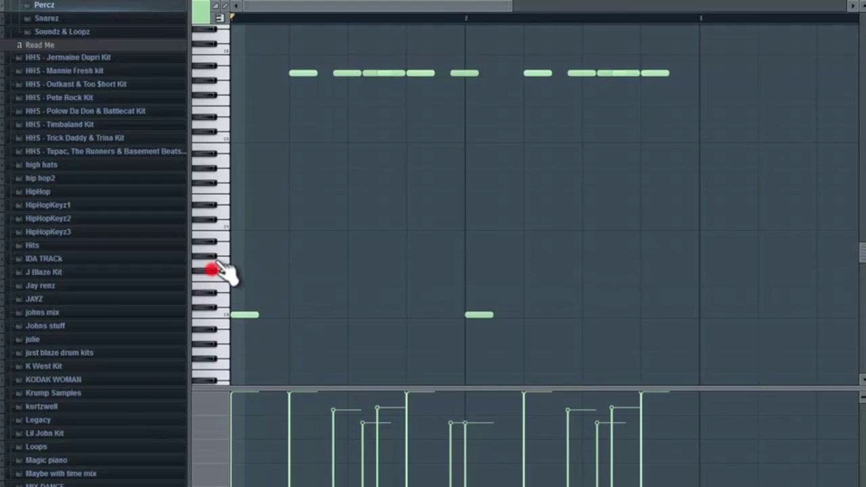
{"action": "left_click", "coordinate": [212, 269]}
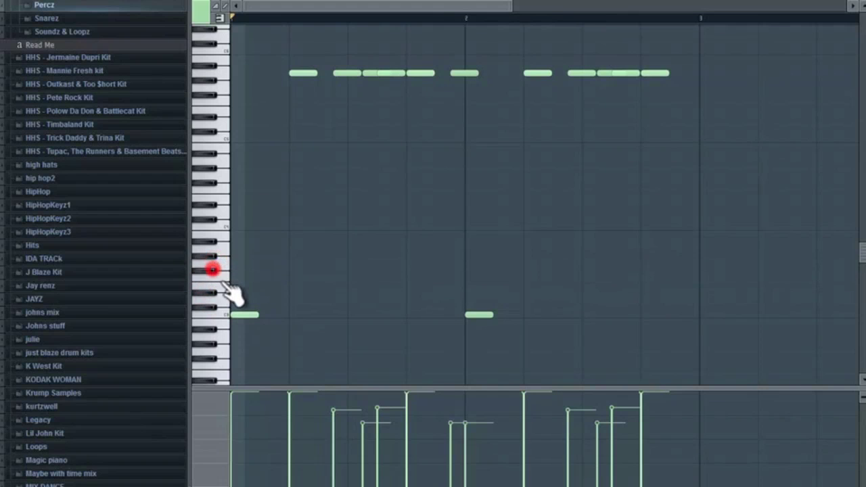
{"action": "left_click", "coordinate": [670, 293]}
{"action": "left_click", "coordinate": [689, 285]}
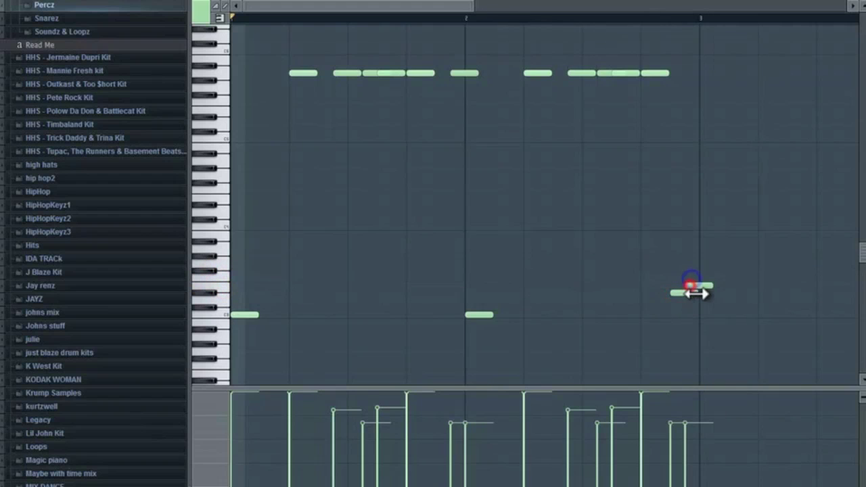
{"action": "left_click", "coordinate": [701, 290]}
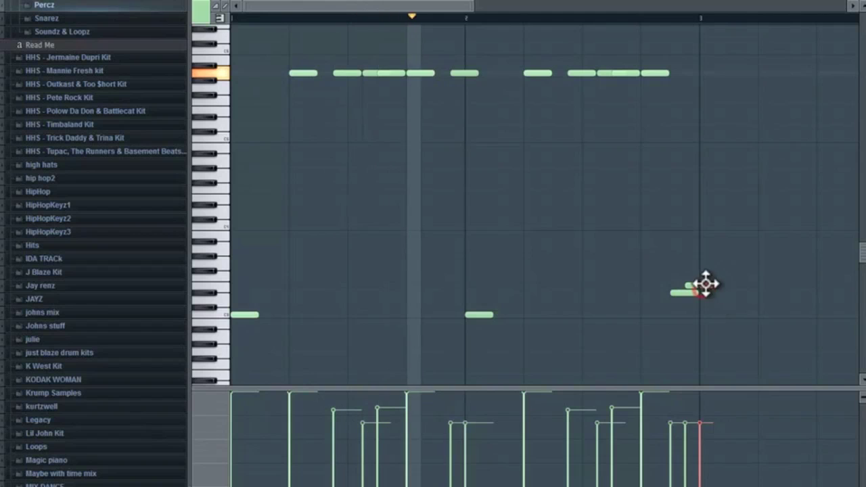
{"action": "right_click", "coordinate": [702, 288]}
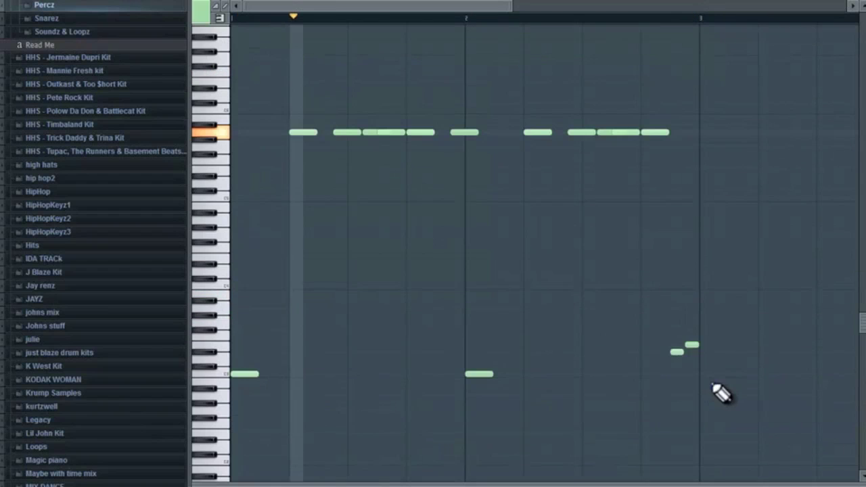
Reopen the velocity lane and lower the velocities of several late bar-2 notes.
{"action": "left_click", "coordinate": [262, 481]}
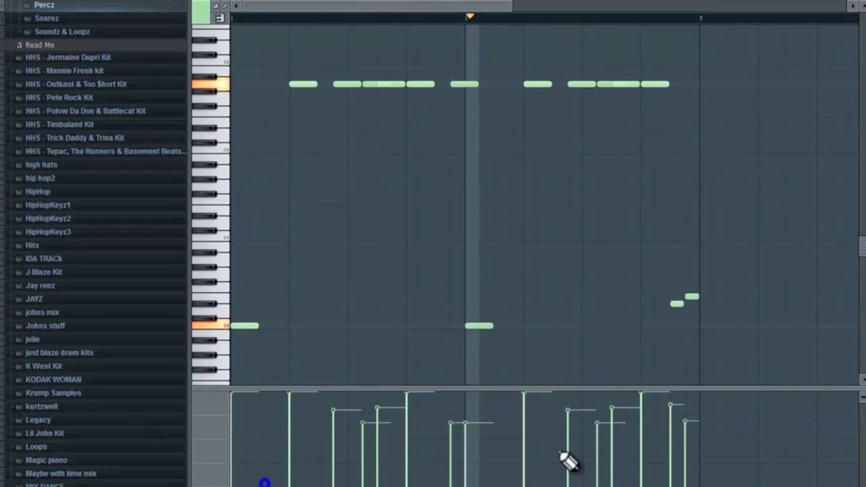
{"action": "mouse_move", "coordinate": [660, 410]}
{"action": "left_mouse_down"}
{"action": "mouse_move", "coordinate": [692, 433]}
{"action": "mouse_move", "coordinate": [692, 413]}
{"action": "left_mouse_up"}
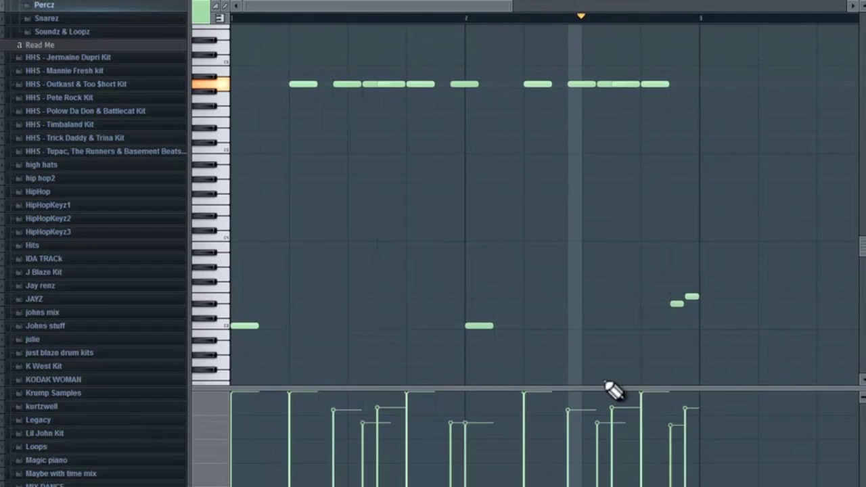
{"action": "mouse_move", "coordinate": [599, 401]}
{"action": "left_mouse_down"}
{"action": "mouse_move", "coordinate": [608, 420]}
{"action": "mouse_move", "coordinate": [600, 406]}
{"action": "mouse_move", "coordinate": [576, 416]}
{"action": "left_mouse_up"}
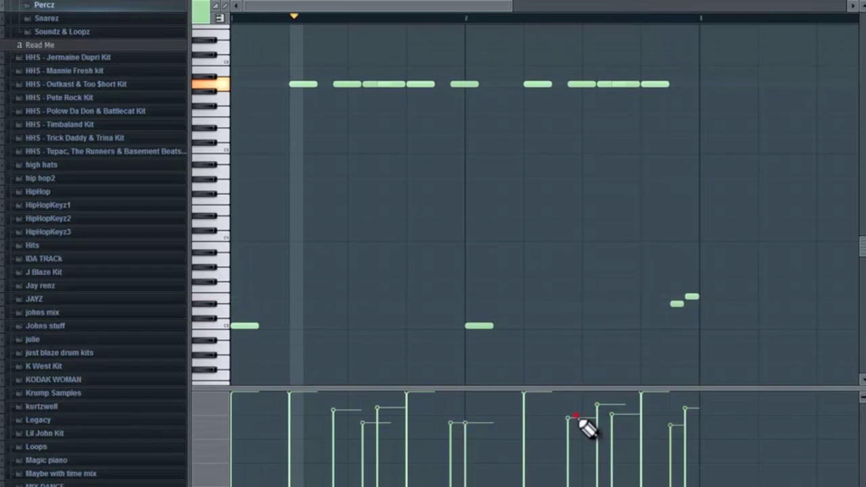
{"action": "left_click", "coordinate": [611, 420]}
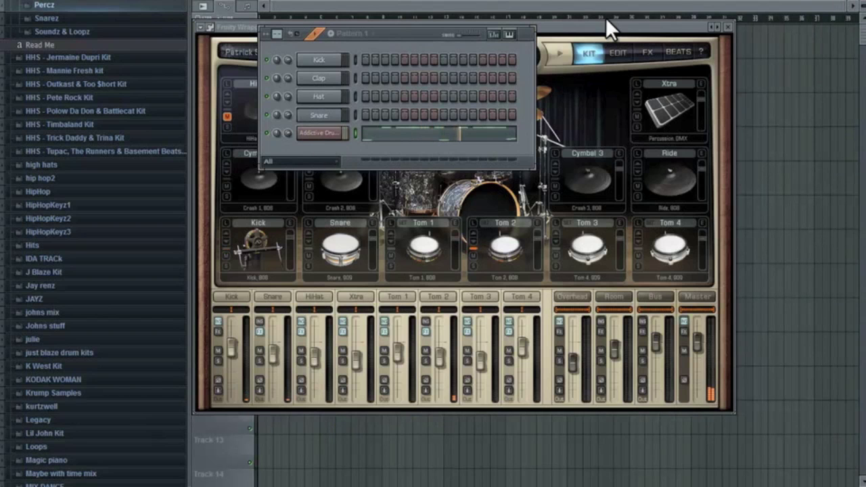
Change the Addictive Drums snare through LinnDrum to the DMX snare.
{"action": "left_click", "coordinate": [606, 27]}
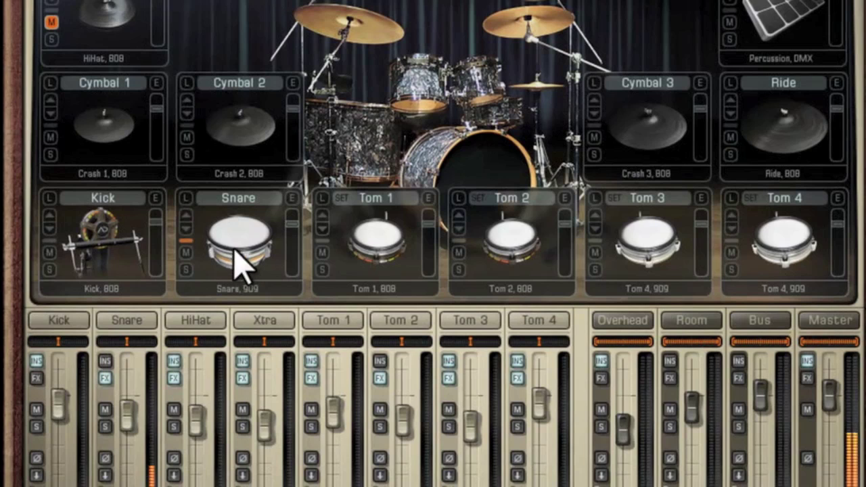
{"action": "left_click", "coordinate": [186, 227]}
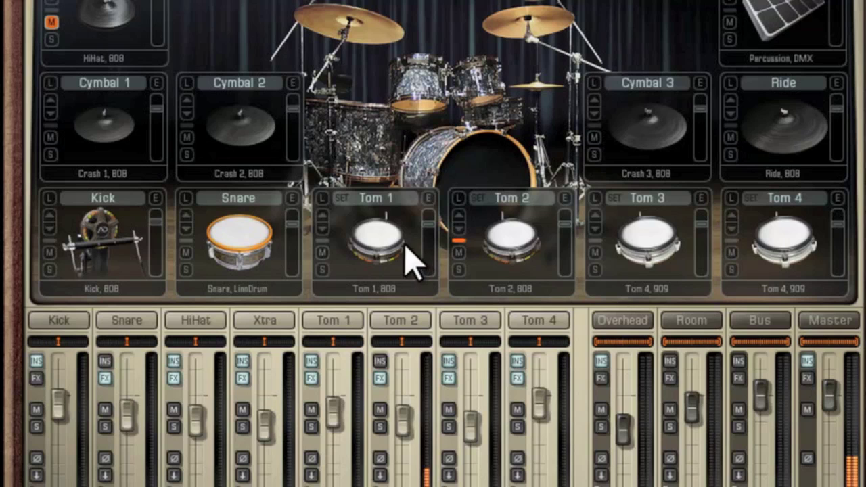
{"action": "left_click", "coordinate": [185, 230]}
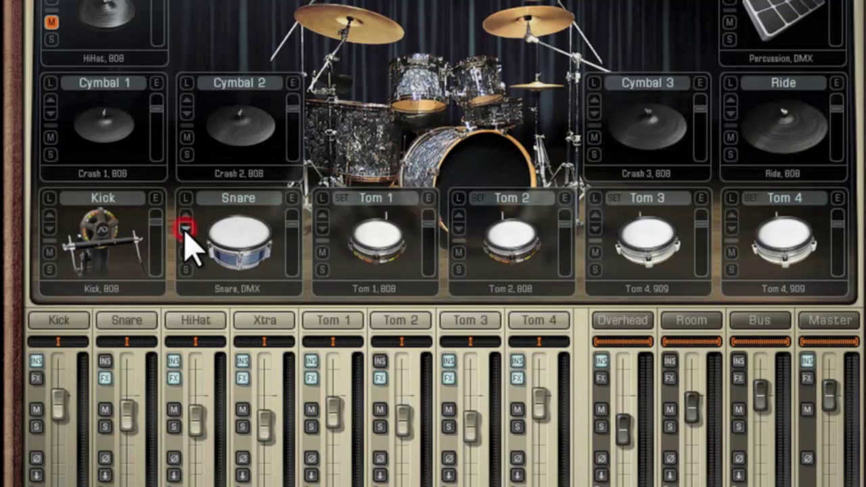
Audition the toms and try the Tom 1, 808 sample in the Tom 2 slot.
{"action": "left_click", "coordinate": [512, 236]}
{"action": "left_click", "coordinate": [651, 247]}
{"action": "left_click", "coordinate": [812, 246]}
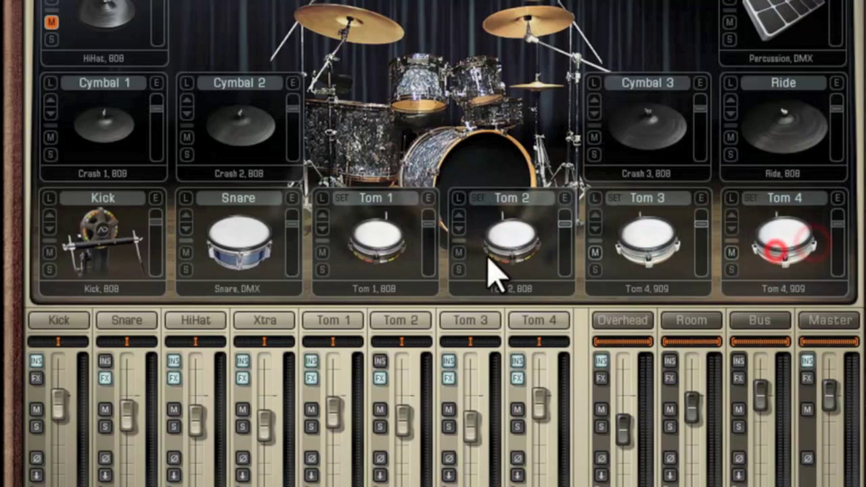
{"action": "left_click", "coordinate": [391, 247]}
{"action": "left_click", "coordinate": [497, 236]}
{"action": "left_click", "coordinate": [459, 215]}
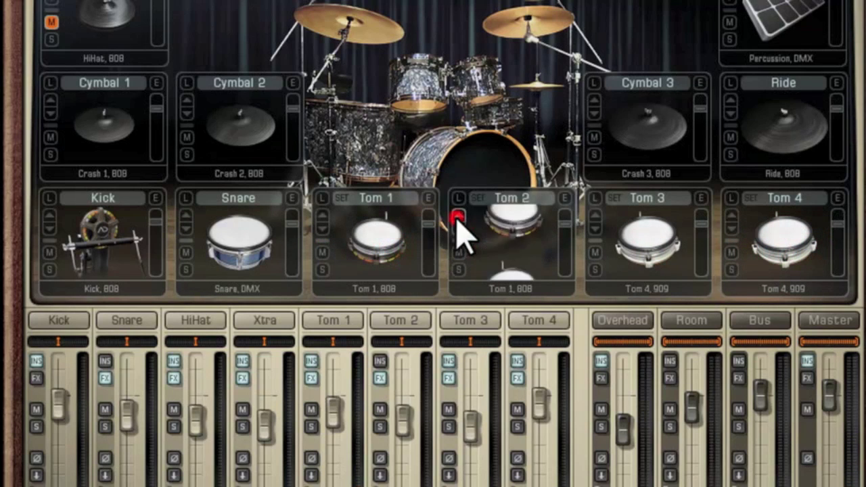
{"action": "left_click", "coordinate": [517, 248]}
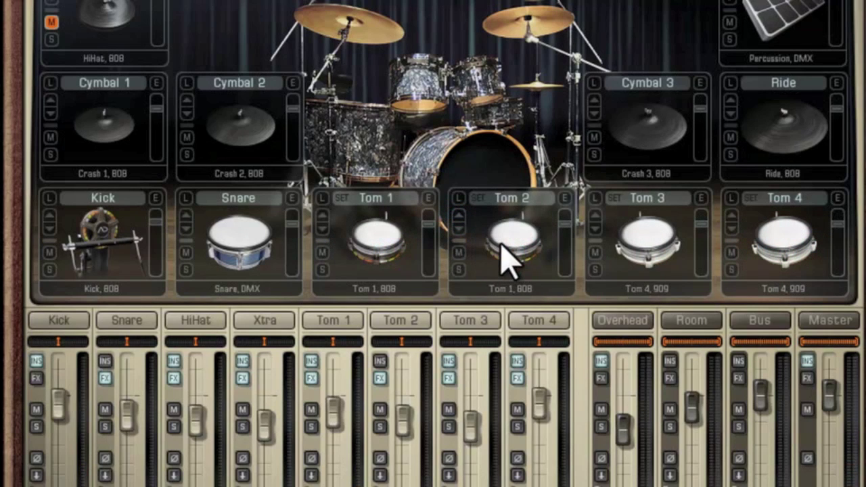
Cycle the Tom 2 slot's samples until it settles on Tom 3, 808.
{"action": "left_click", "coordinate": [460, 216]}
{"action": "left_click", "coordinate": [460, 216]}
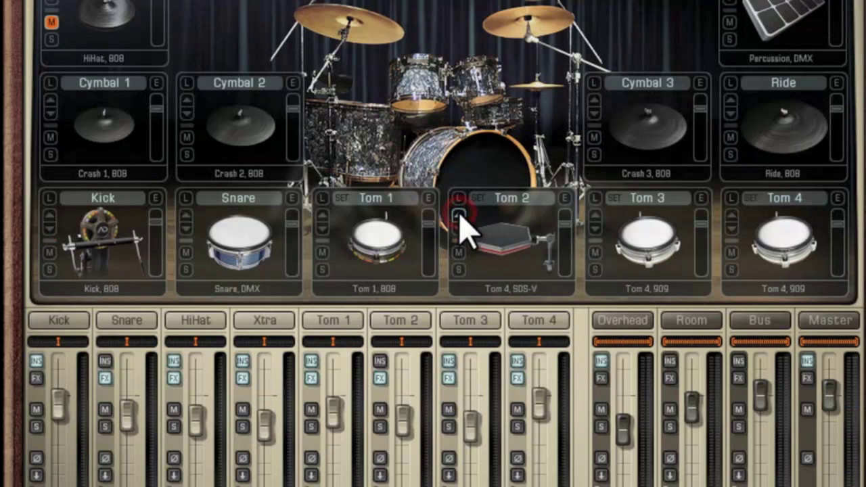
{"action": "left_click", "coordinate": [460, 225]}
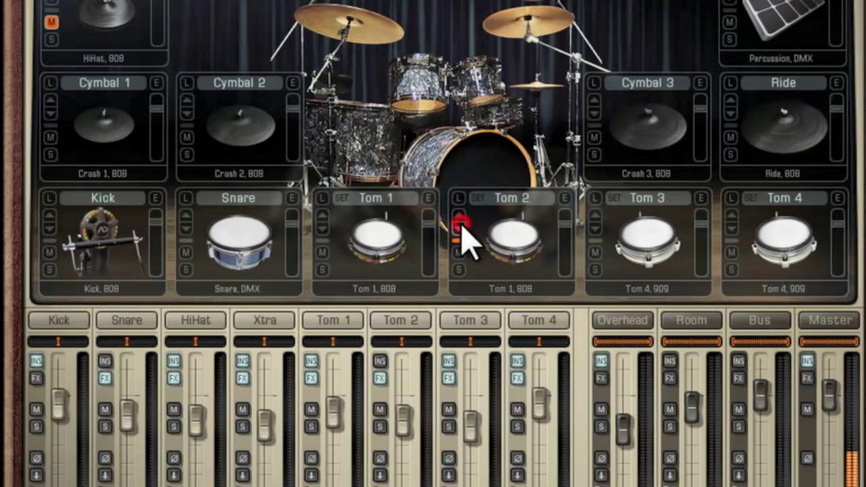
{"action": "left_click", "coordinate": [460, 225]}
{"action": "left_click", "coordinate": [460, 225]}
{"action": "left_click", "coordinate": [460, 225]}
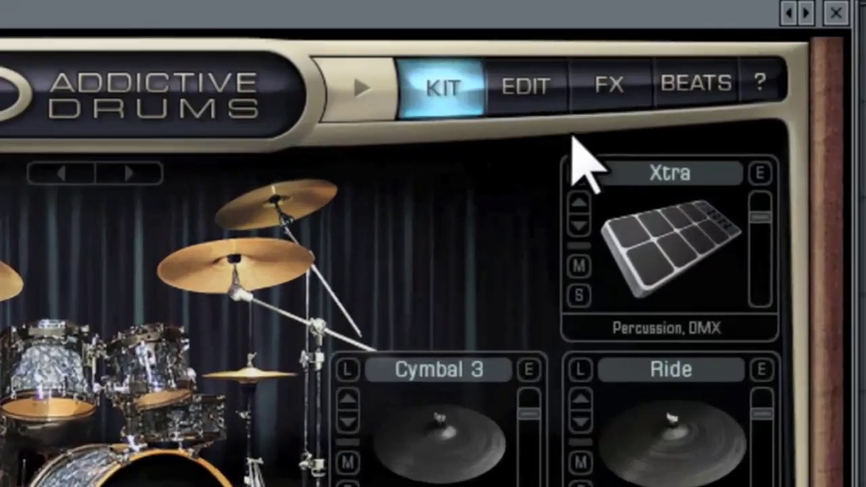
On the FX page, toggle Reverb 1 off and on and raise the Room channel to 4.95 dB.
{"action": "left_click", "coordinate": [606, 88]}
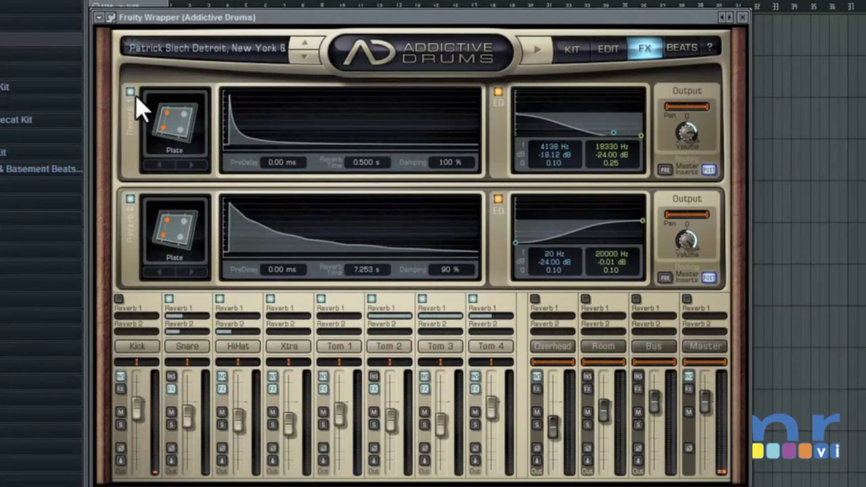
{"action": "left_click", "coordinate": [131, 94]}
{"action": "left_click", "coordinate": [131, 93]}
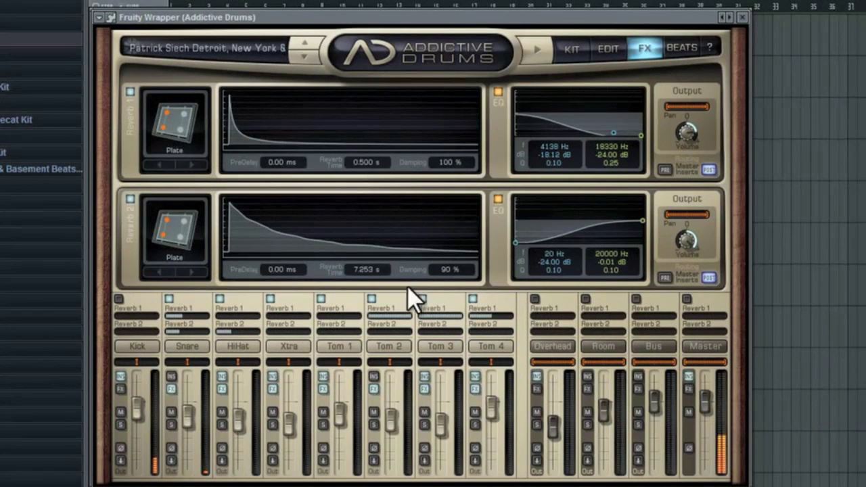
{"action": "left_click_drag", "start_coordinate": [604, 410], "coordinate": [615, 399]}
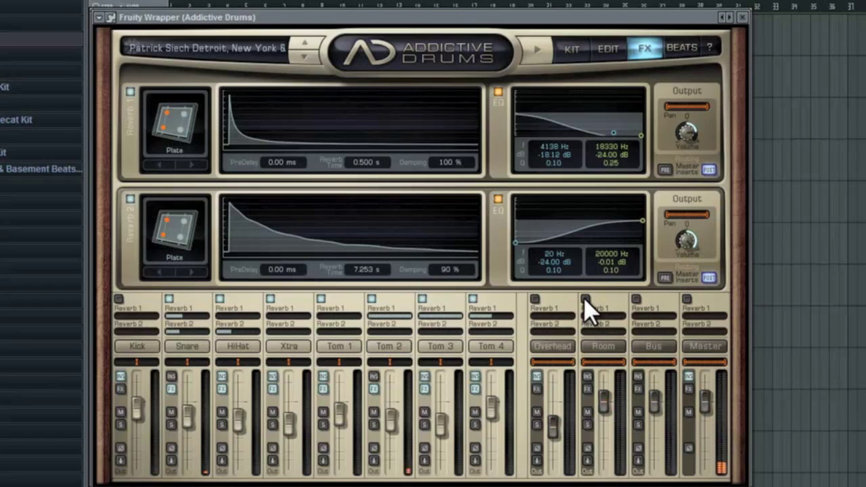
Enable Overhead and Master FX, set Master's Reverb 1 and 2 sends, and reshape Reverb 2's decay.
{"action": "left_click", "coordinate": [535, 299]}
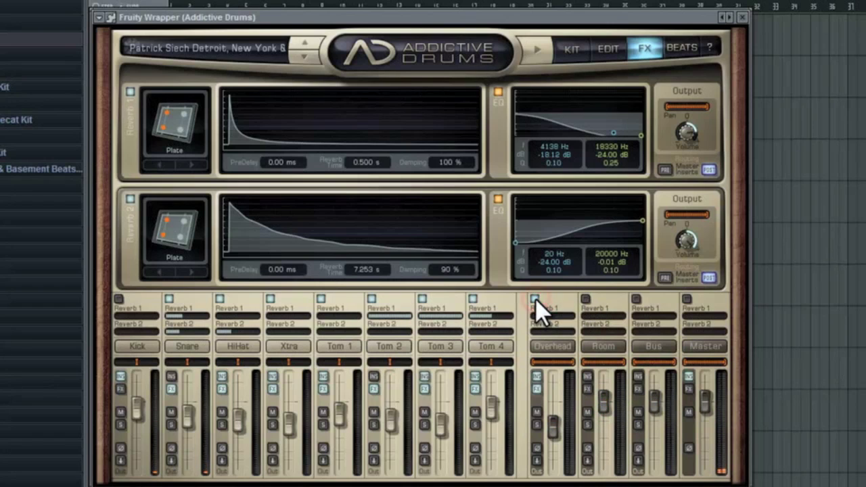
{"action": "left_click", "coordinate": [687, 298]}
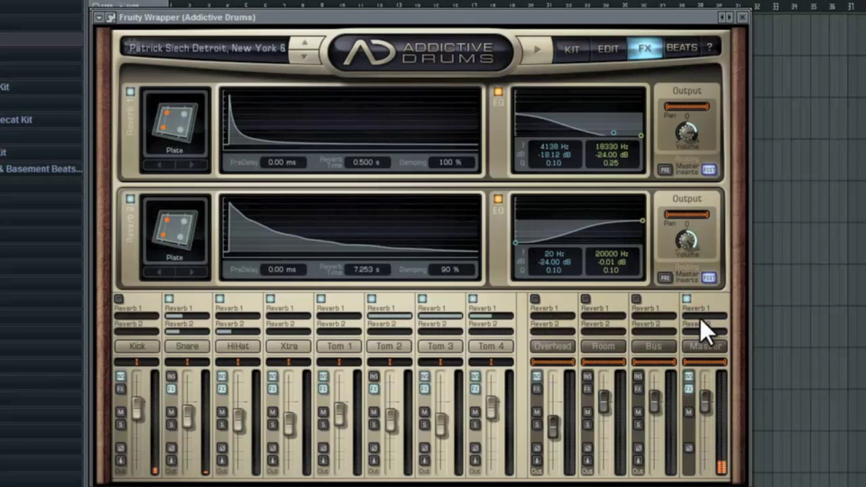
{"action": "left_click", "coordinate": [715, 315]}
{"action": "left_click", "coordinate": [718, 331]}
{"action": "left_click", "coordinate": [721, 315]}
{"action": "left_click", "coordinate": [705, 332]}
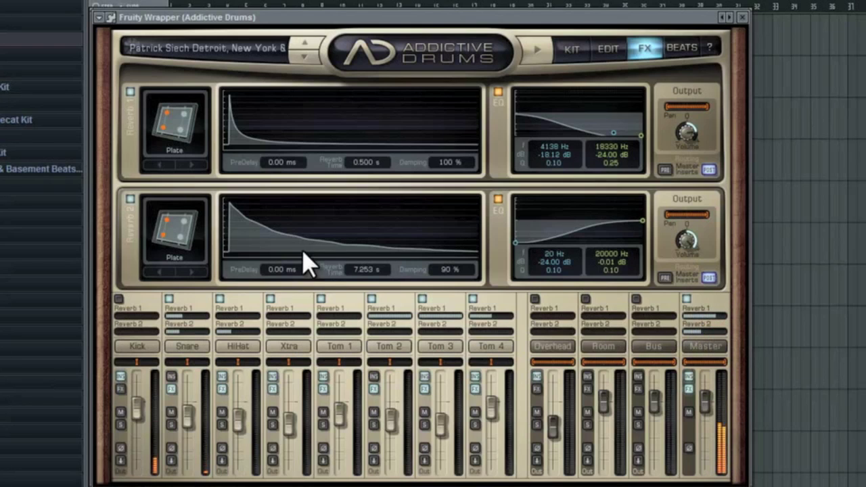
{"action": "mouse_move", "coordinate": [298, 233]}
{"action": "left_mouse_down"}
{"action": "mouse_move", "coordinate": [330, 230]}
{"action": "mouse_move", "coordinate": [332, 221]}
{"action": "mouse_move", "coordinate": [338, 259]}
{"action": "mouse_move", "coordinate": [335, 232]}
{"action": "mouse_move", "coordinate": [308, 235]}
{"action": "left_mouse_up"}
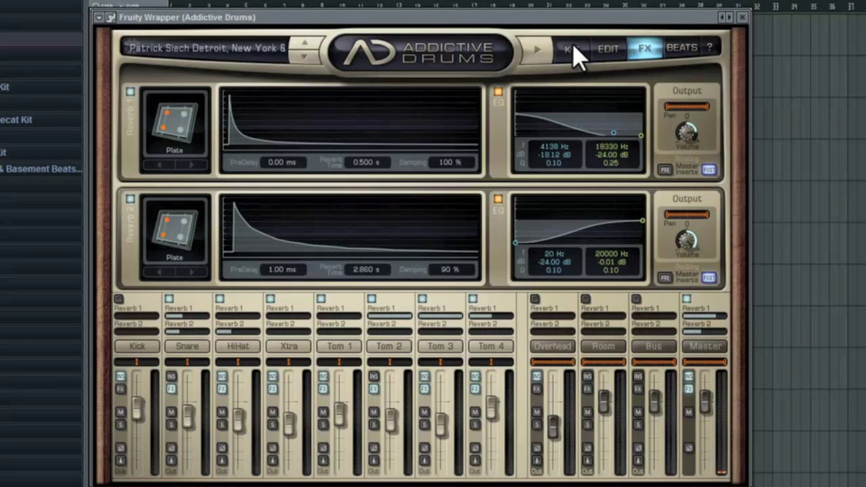
Switch Addictive Drums to the Beats groove library.
{"action": "left_click", "coordinate": [680, 49]}
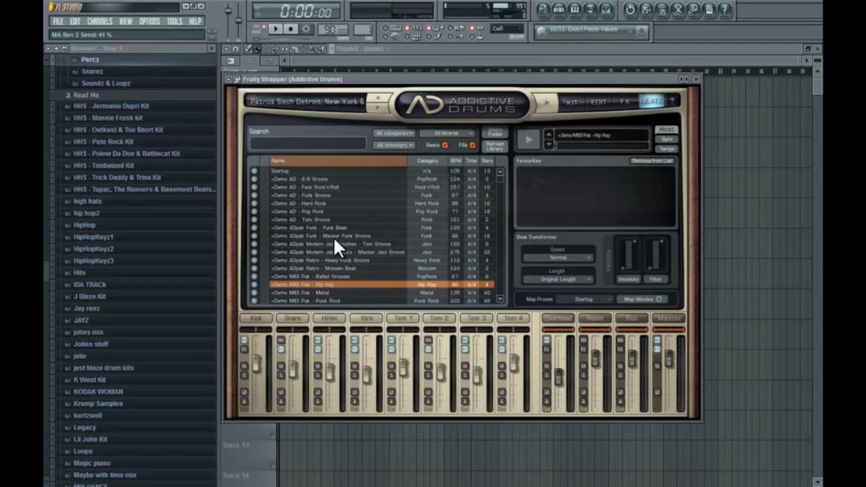
Load the Demo AD - Funk Groove beat, preview it, then bring up the Pattern 1 step sequencer.
{"action": "left_click", "coordinate": [539, 101]}
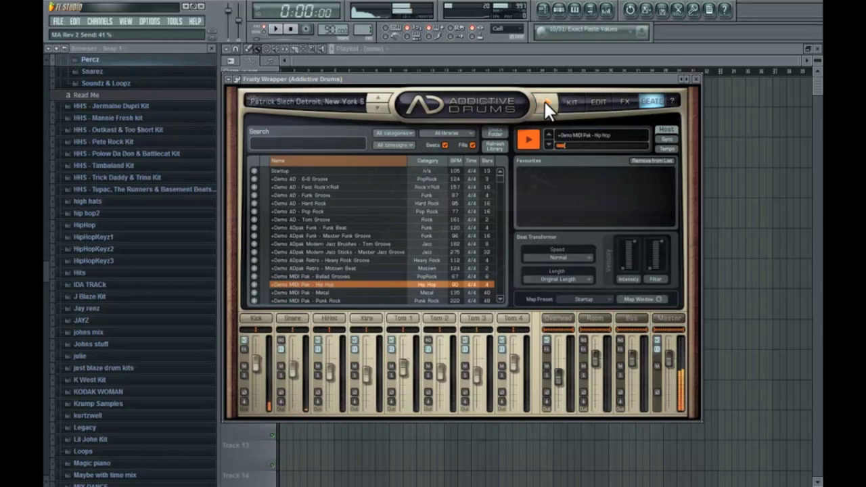
{"action": "left_click", "coordinate": [344, 192]}
{"action": "left_click", "coordinate": [540, 105]}
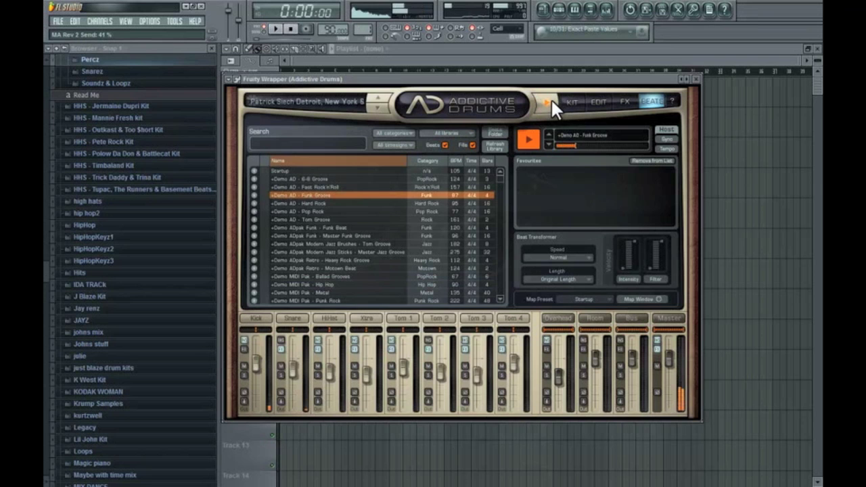
{"action": "left_click", "coordinate": [550, 98]}
{"action": "left_click", "coordinate": [549, 104]}
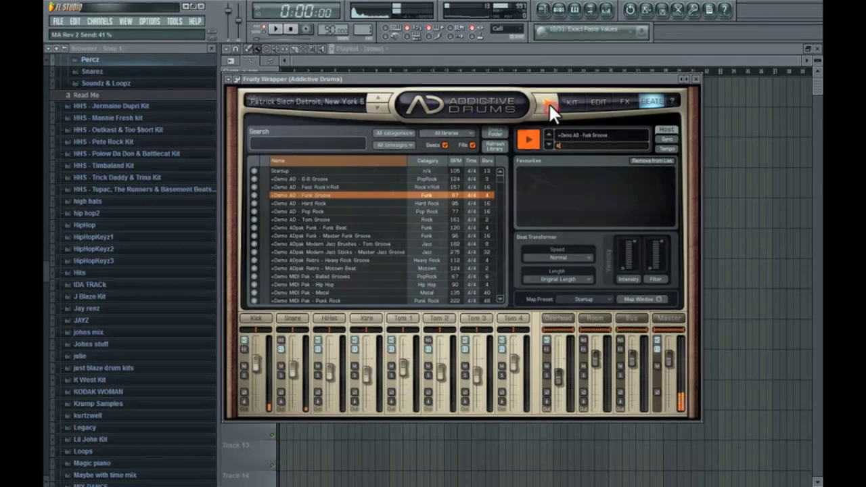
{"action": "left_click", "coordinate": [549, 102]}
{"action": "left_click", "coordinate": [543, 11]}
Hide the playlist, move the step sequencer lower right, and start Pattern 1 playback.
{"action": "left_click", "coordinate": [544, 11]}
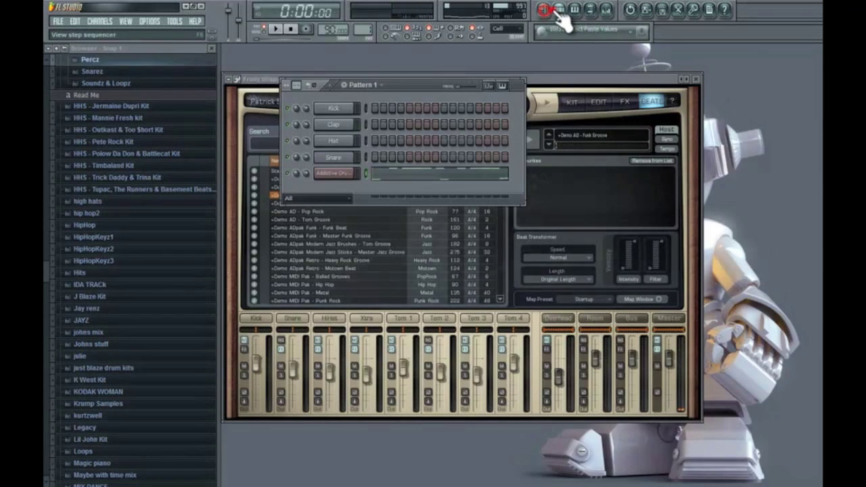
{"action": "left_click_drag", "start_coordinate": [416, 84], "coordinate": [487, 171]}
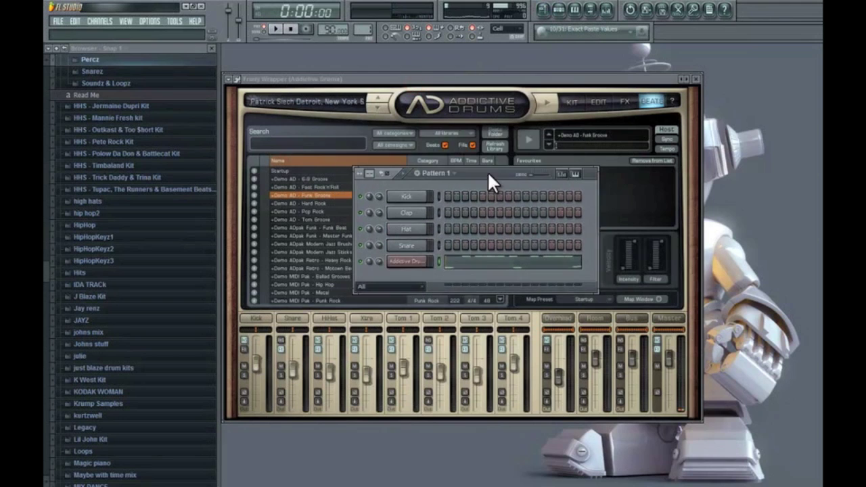
{"action": "left_click", "coordinate": [278, 30]}
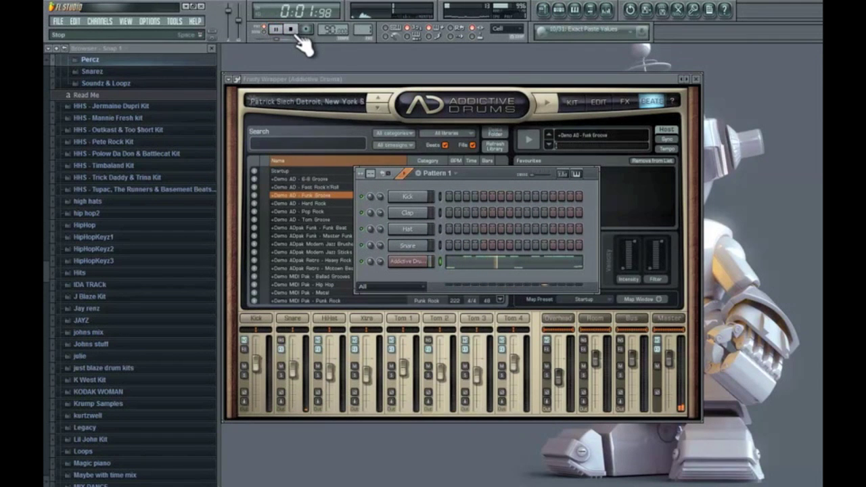